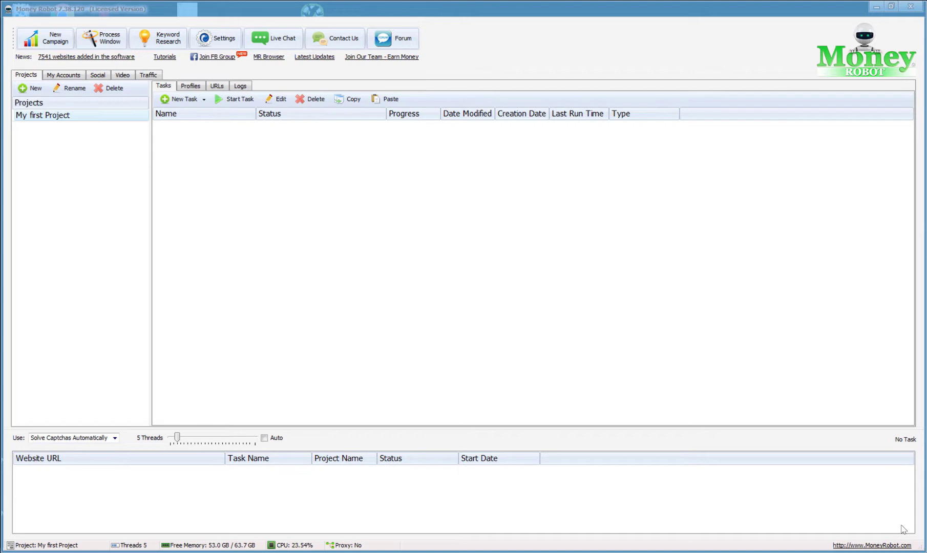
- Open a new SEO campaign form, enlarge its window, and reposition it to show the full strategy diagram
click(40, 45)
click(41, 45)
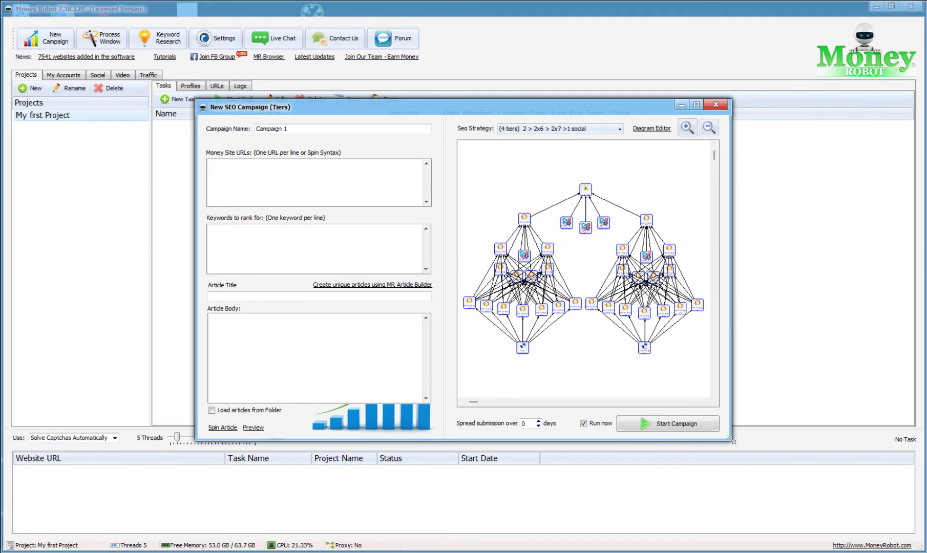
drag(731, 440, 867, 515)
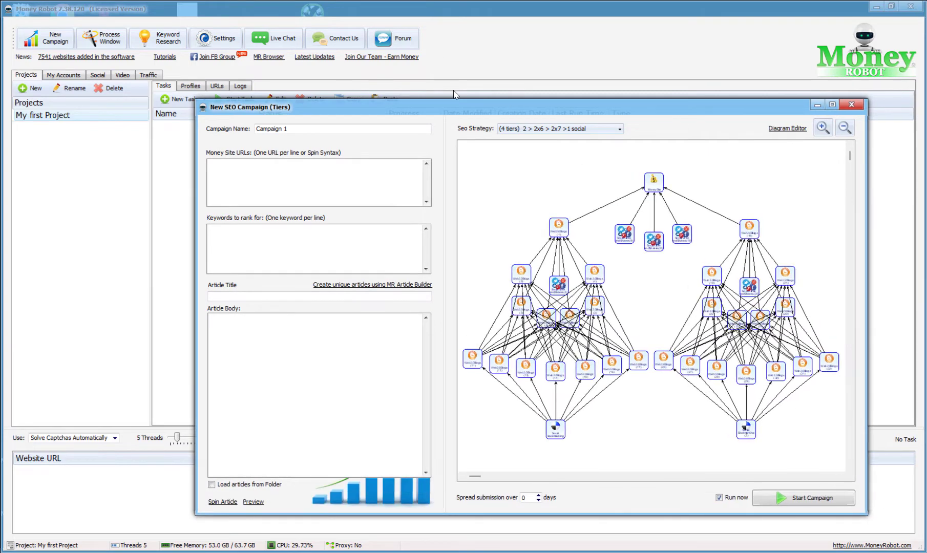
drag(451, 103, 359, 70)
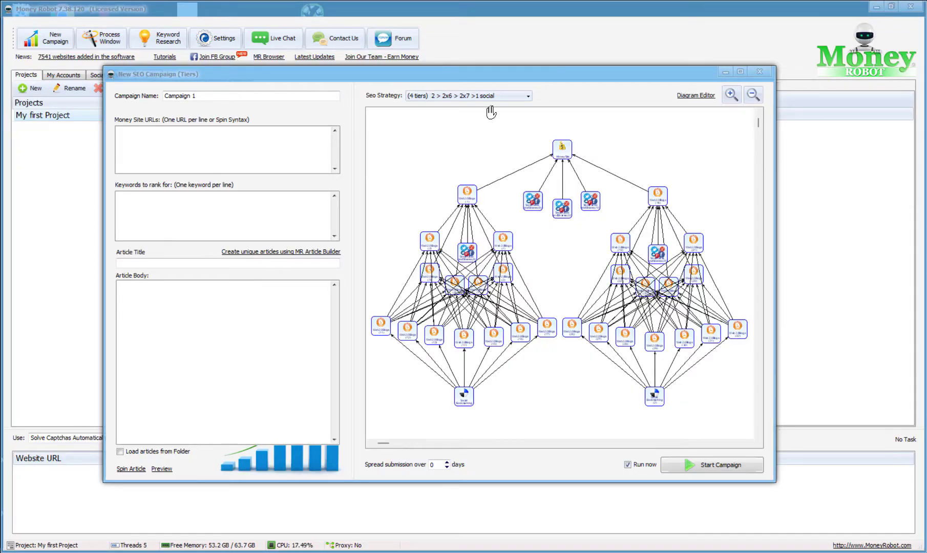
- Preview the Super High Competition and Video Ranking - High competition 8 blog networks strategies in the campaign diagram
click(480, 97)
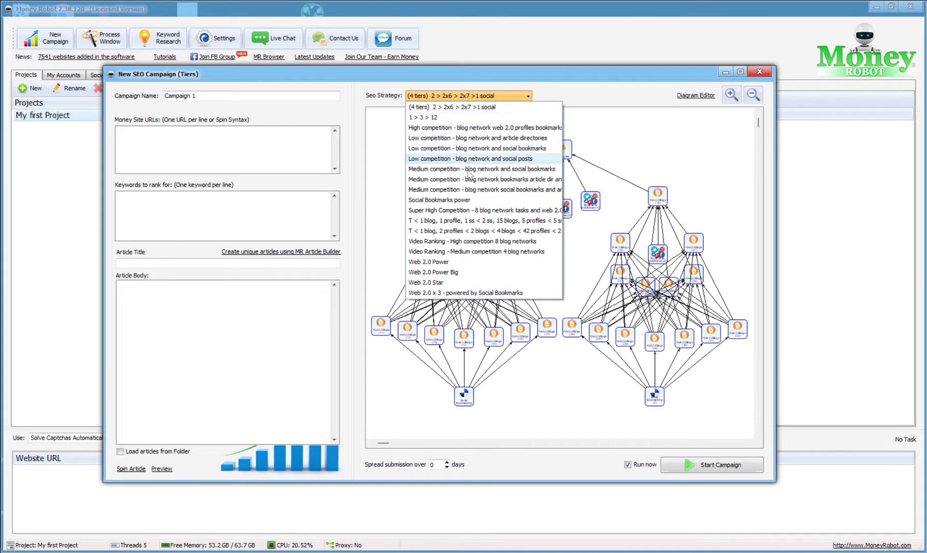
click(467, 214)
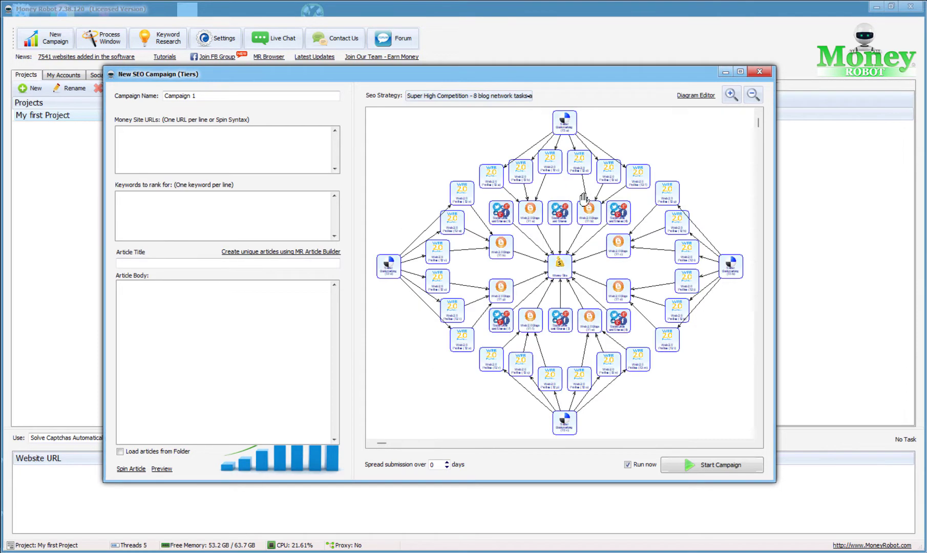
click(494, 97)
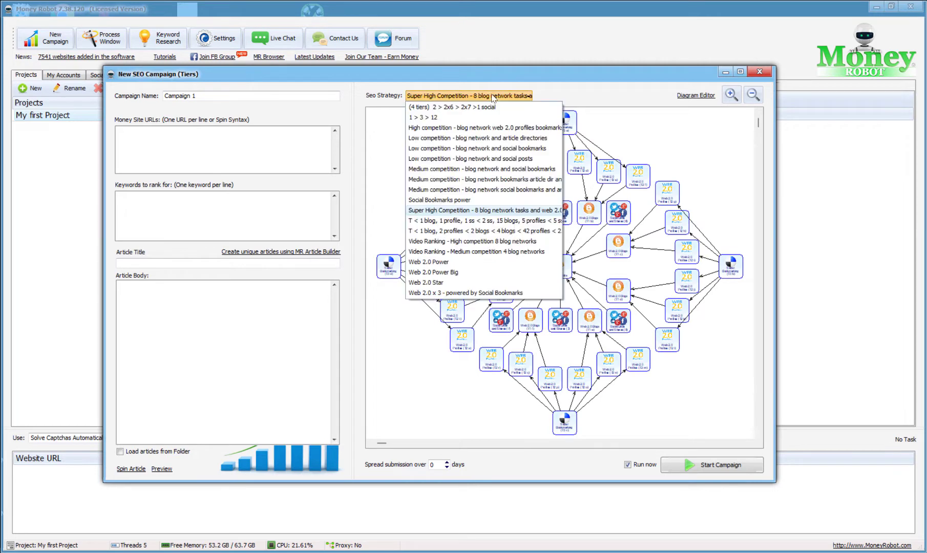
click(476, 244)
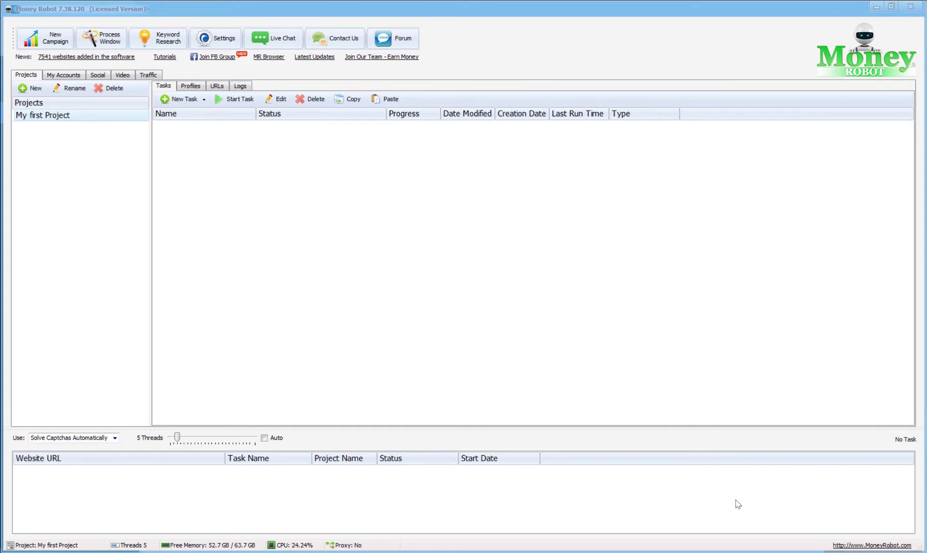
- Switch from Money Robot to the RankerX campaigns page and on to GSA Search Engine Ranker
click(872, 7)
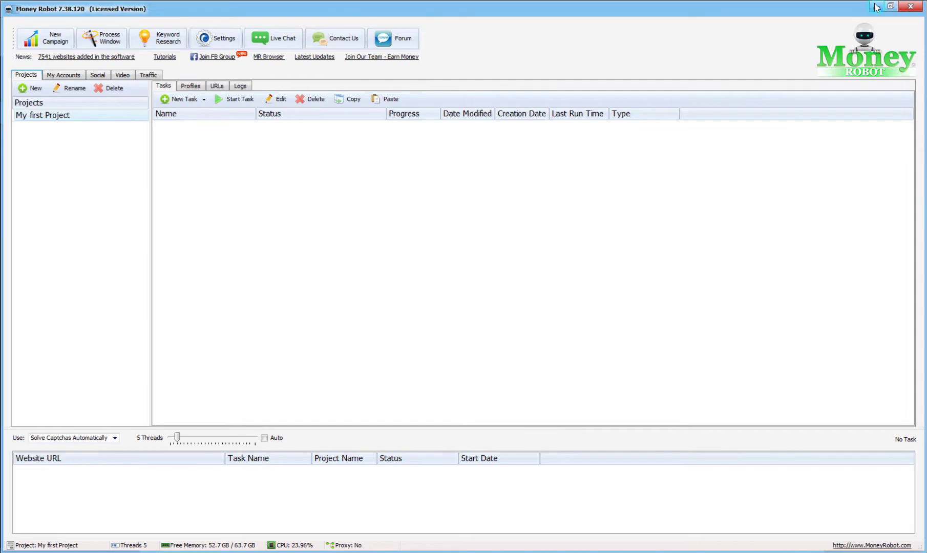
click(875, 7)
mouse_move(798, 62)
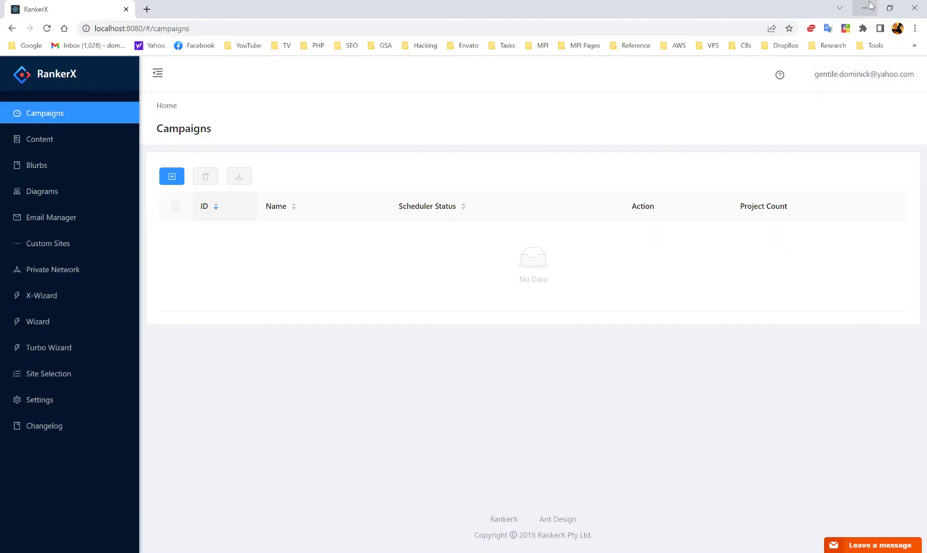
click(865, 8)
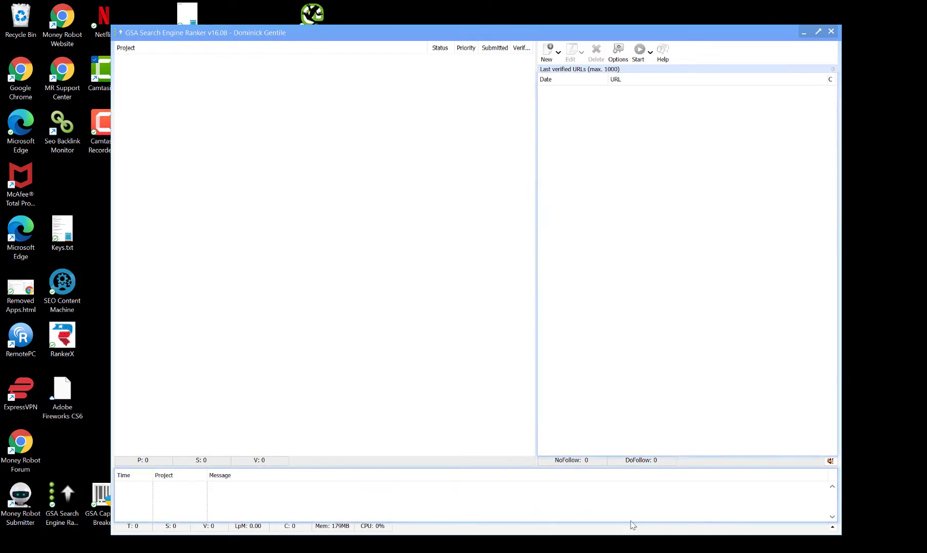
click(558, 507)
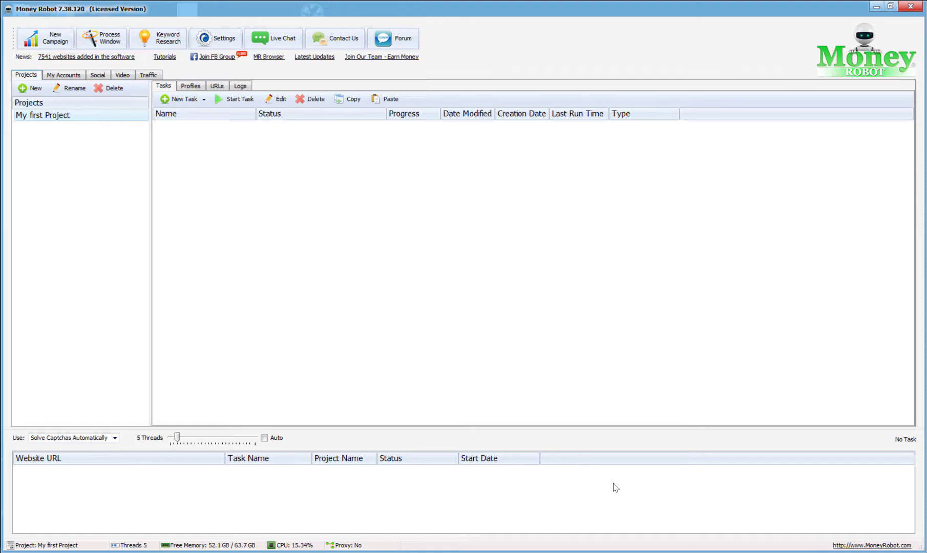
- Switch to the SEO Planet forum in Chrome and view the thread on creating unlimited e-mails for Money Robot
mouse_move(636, 551)
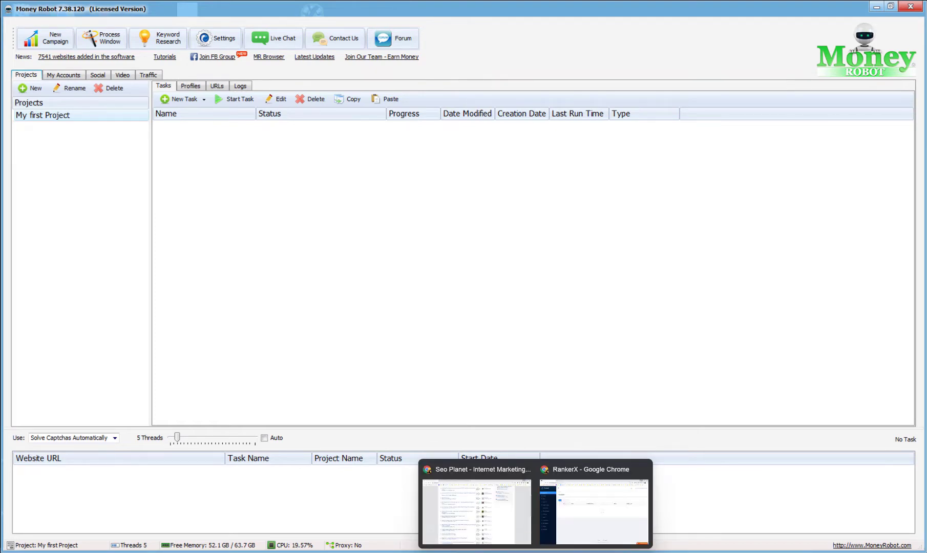
click(490, 525)
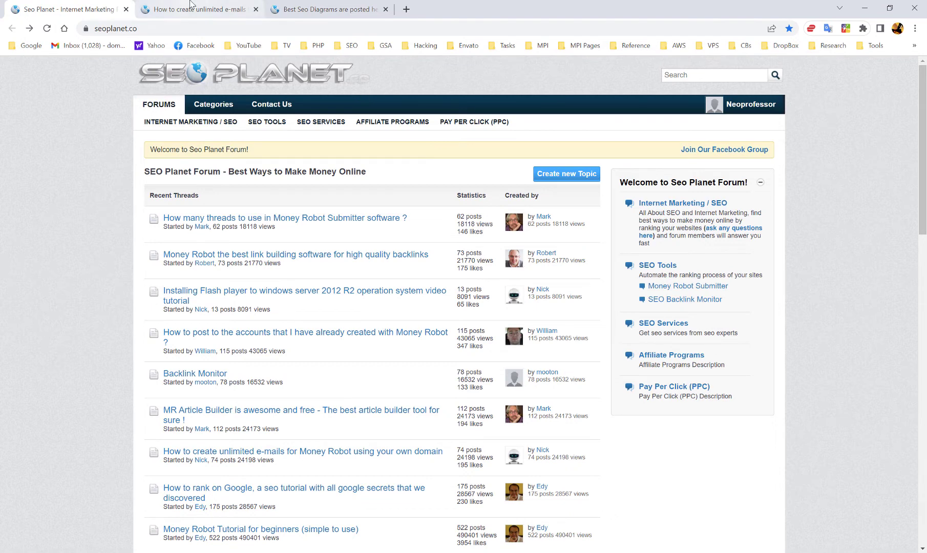
click(225, 11)
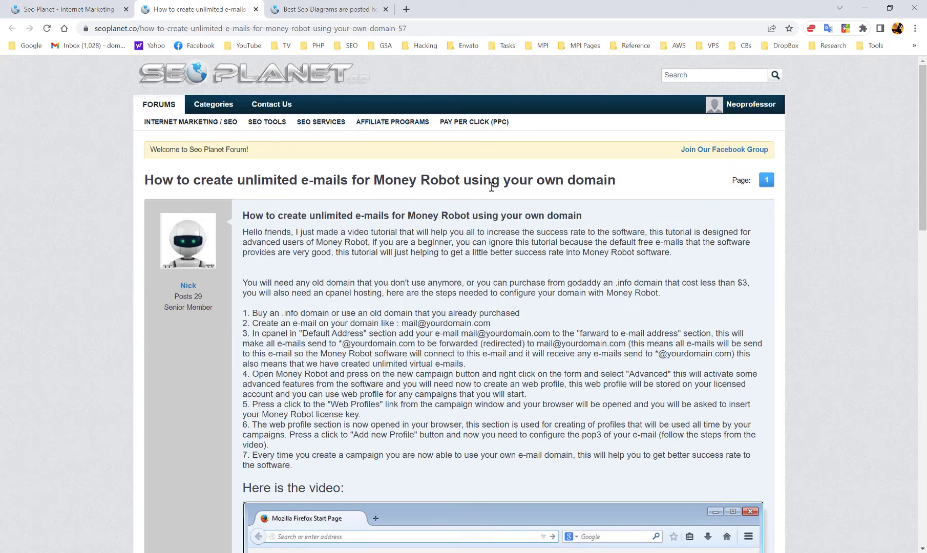
scroll(496, 179, down, 1)
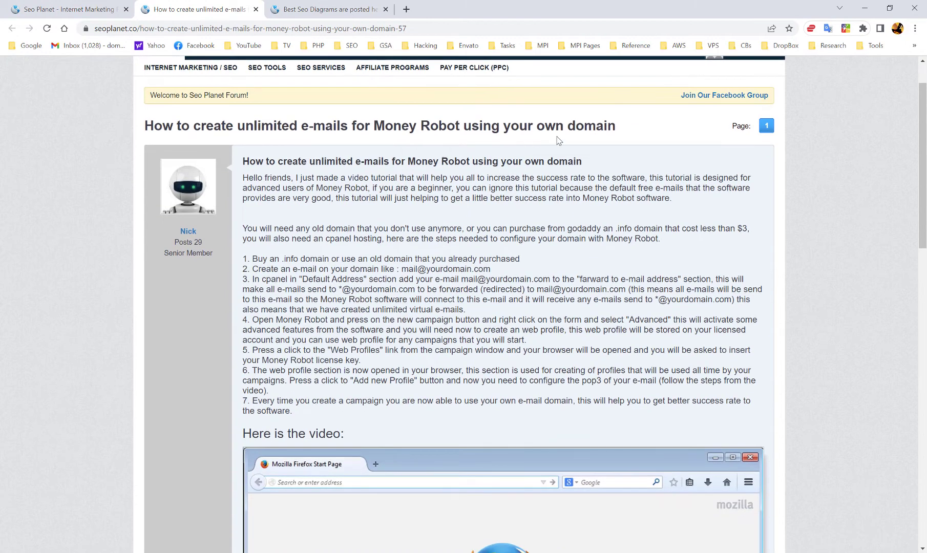
scroll(556, 141, up, 1)
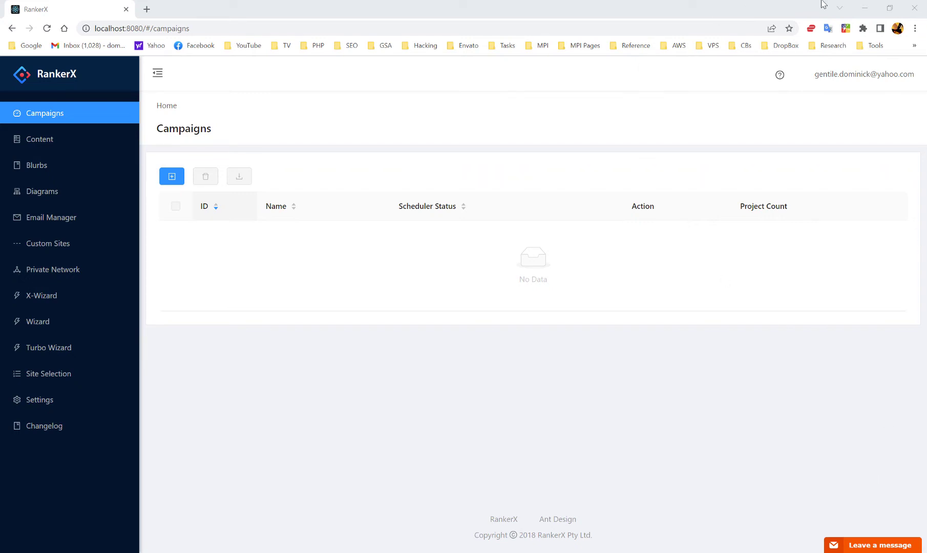
- Switch from RankerX to GSA Search Engine Ranker and view the captcha section of its options
click(863, 8)
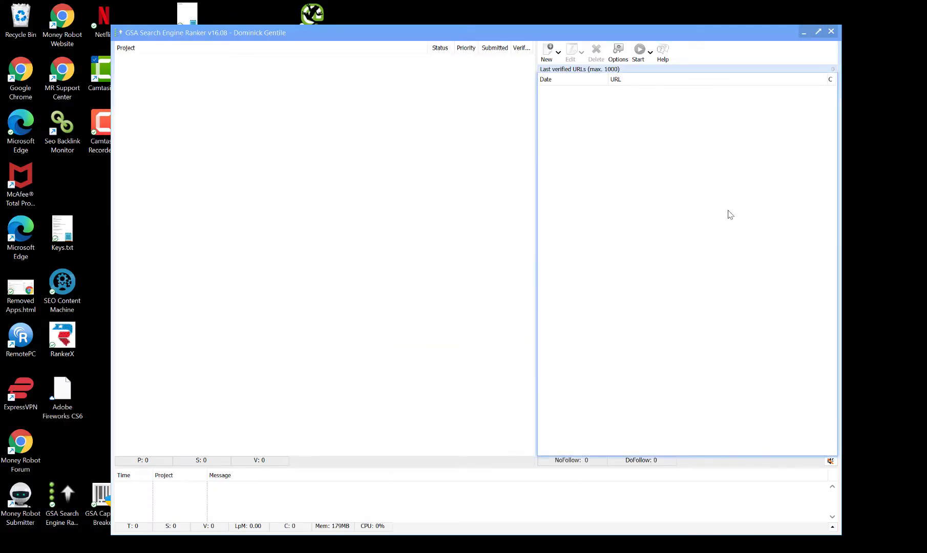
click(619, 61)
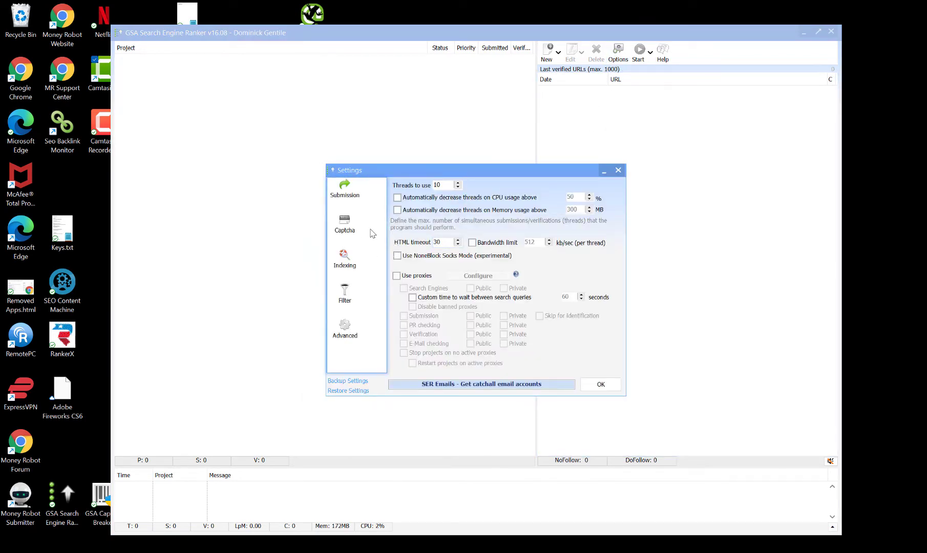
click(342, 228)
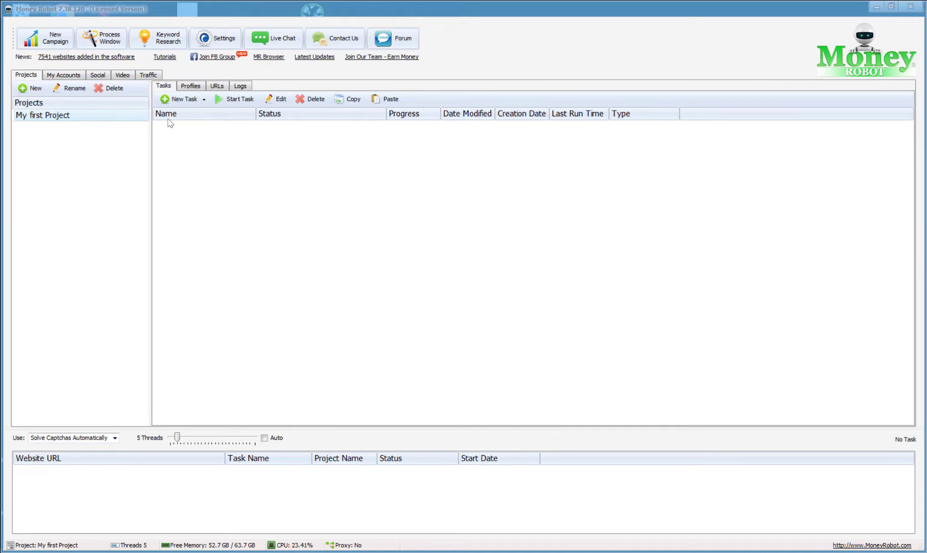
- Open a new SEO campaign in Money Robot, enlarge and reposition its window, and name the campaign Meditation 1
click(29, 43)
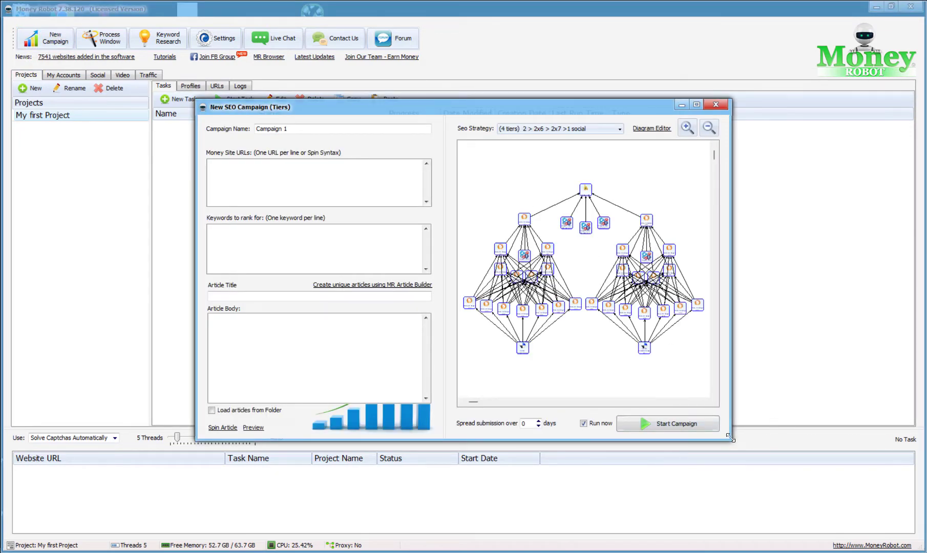
drag(733, 442, 821, 494)
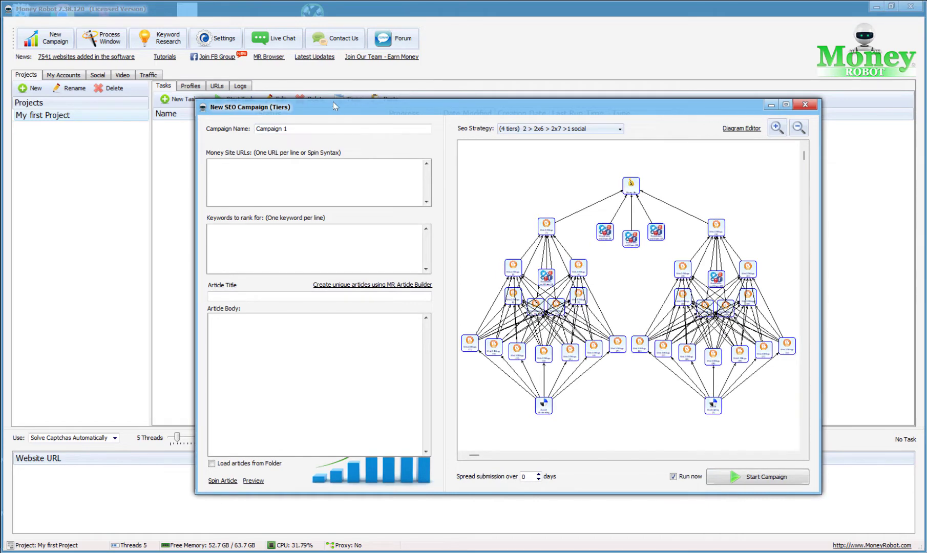
drag(332, 102, 299, 69)
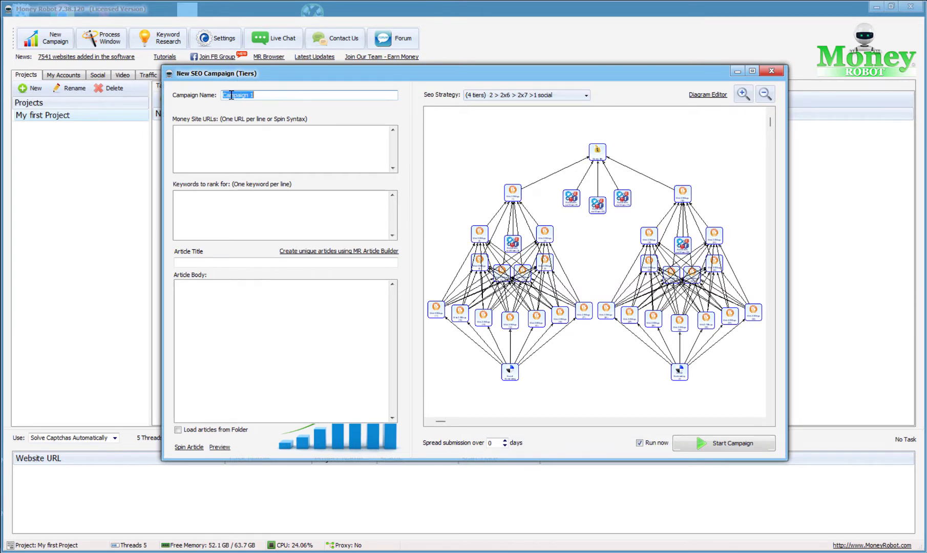
double_click(231, 95)
text(Meditation)
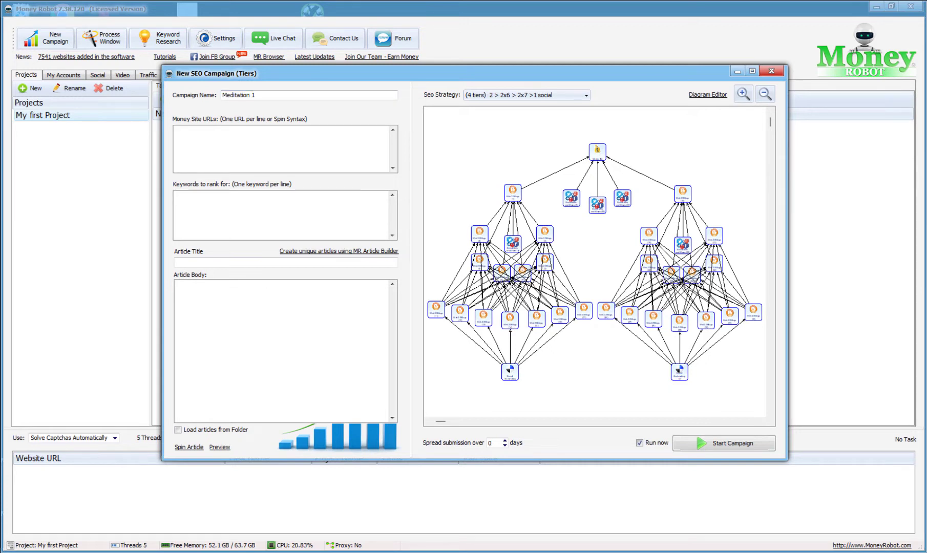
mouse_move(535, 552)
text(www.yourmainsite.com)
drag(250, 130, 165, 128)
click(239, 132)
text(/product.html)
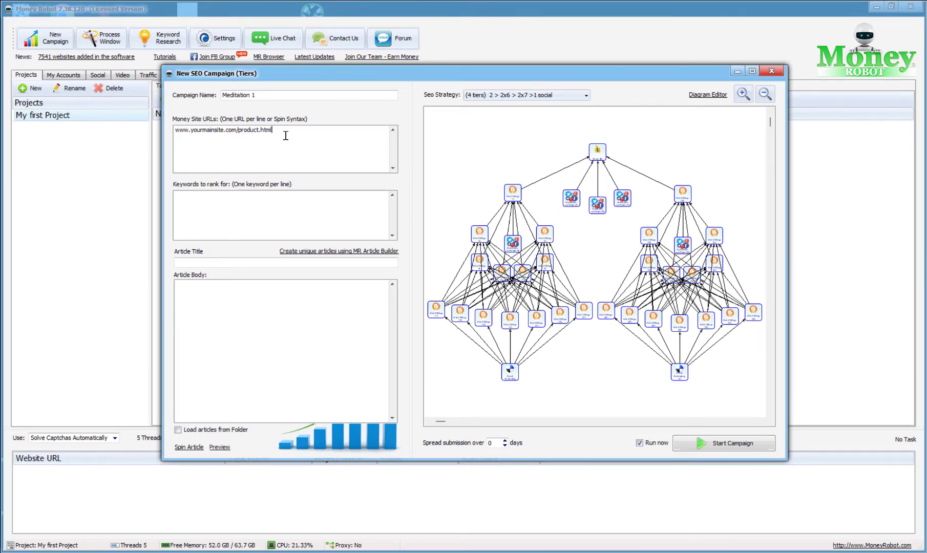
- Copy the product URL onto a second line and try to change that copy to product-1.html
drag(284, 133, 177, 129)
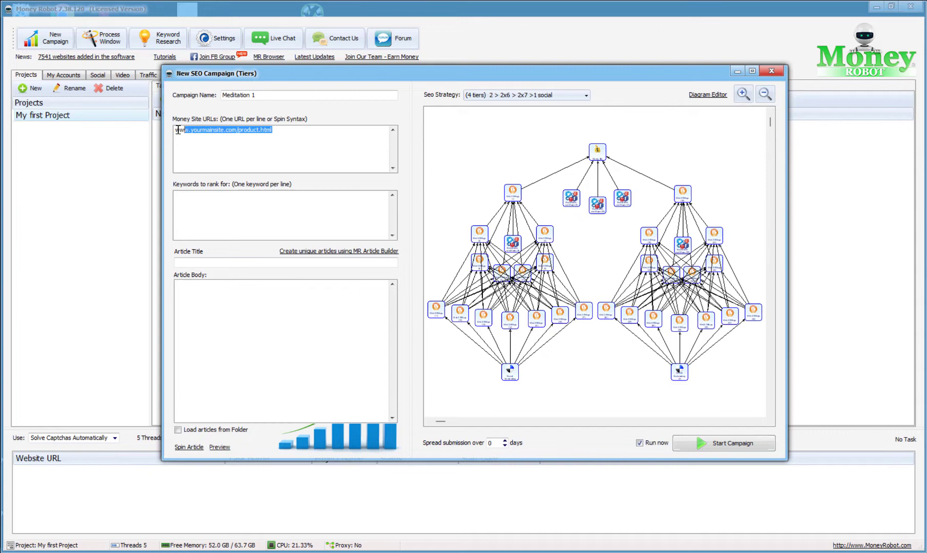
right_click(230, 130)
click(254, 160)
click(281, 135)
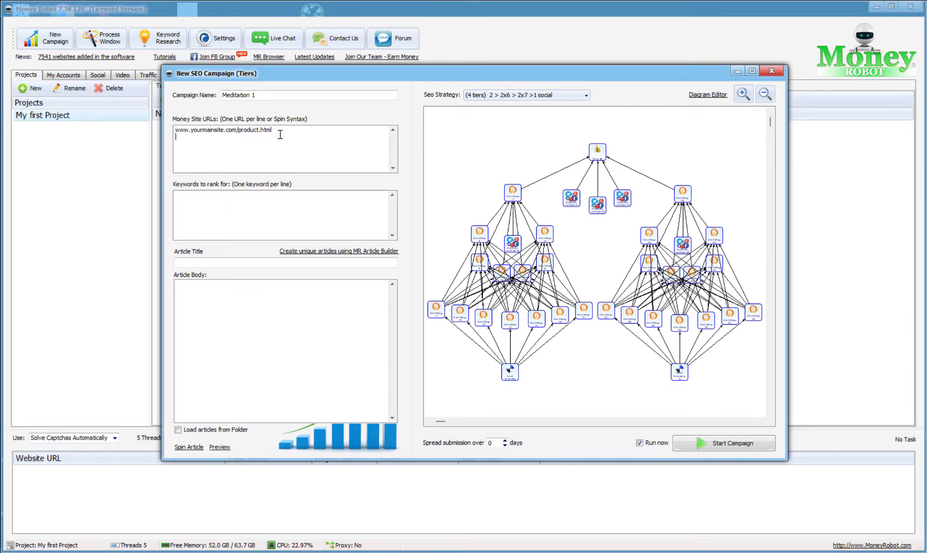
key(Return)
key(ctrl+v)
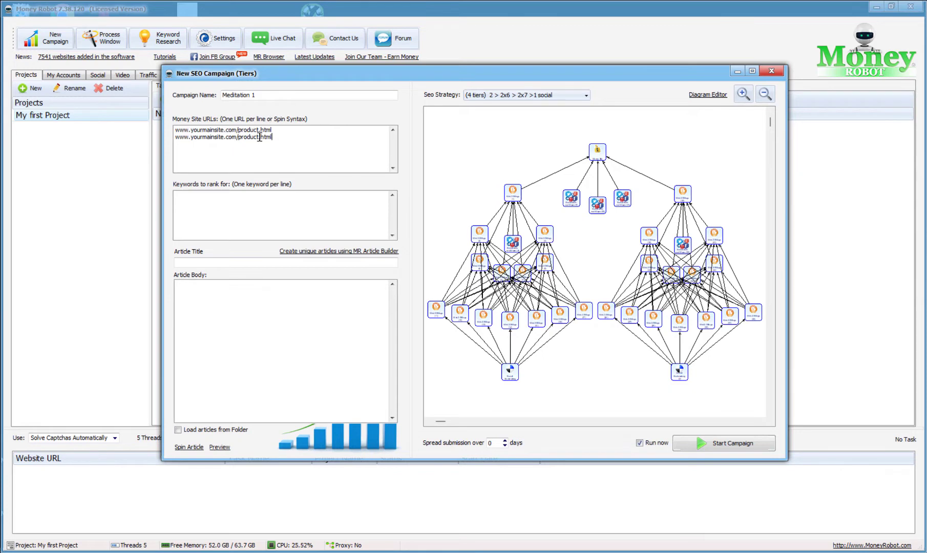
text(-1)
drag(292, 138, 131, 133)
key(Escape)
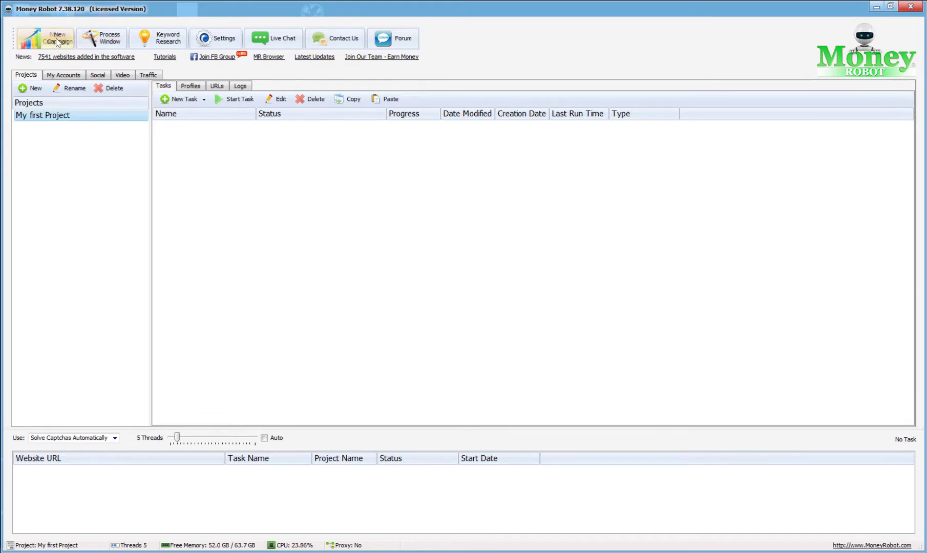
click(71, 45)
right_click(285, 168)
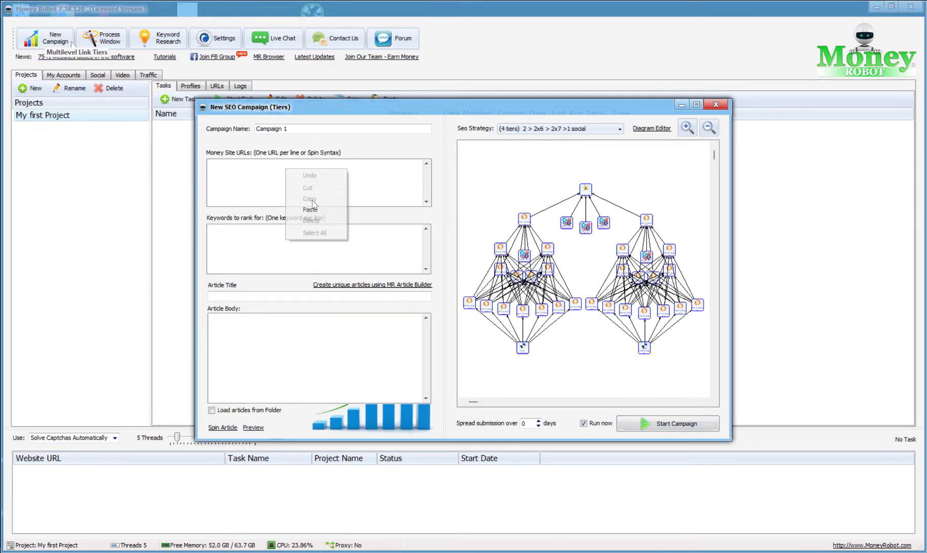
click(315, 210)
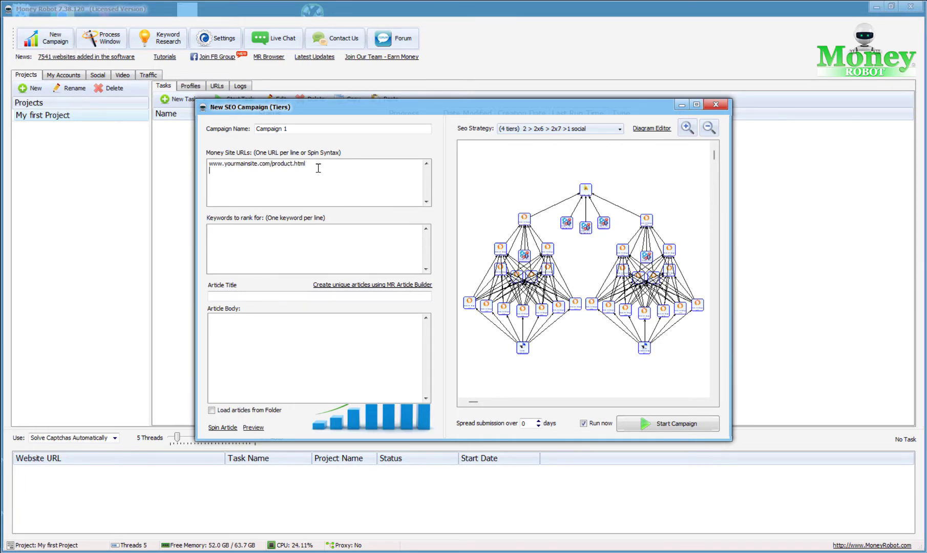
key(ctrl+v)
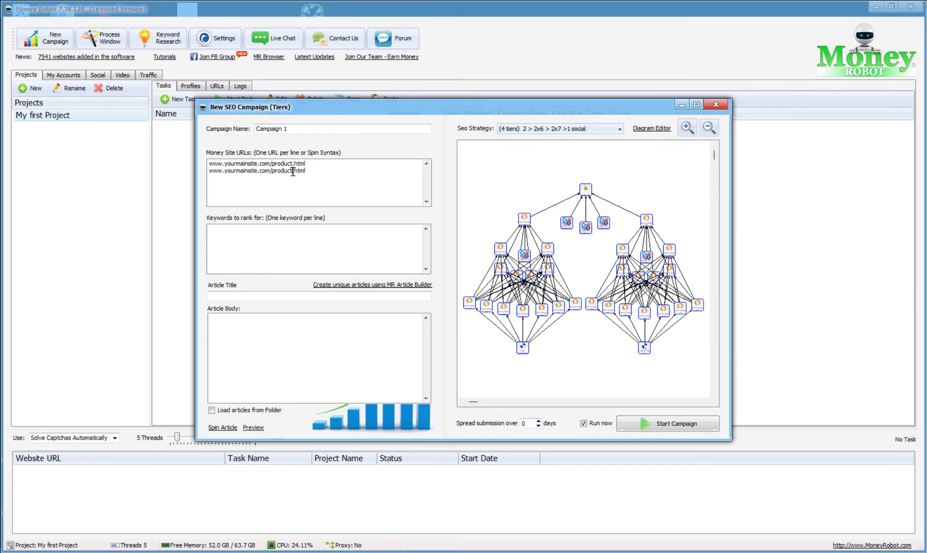
click(293, 170)
text(-1)
click(329, 171)
text(www.yourmainsite.com/product.html)
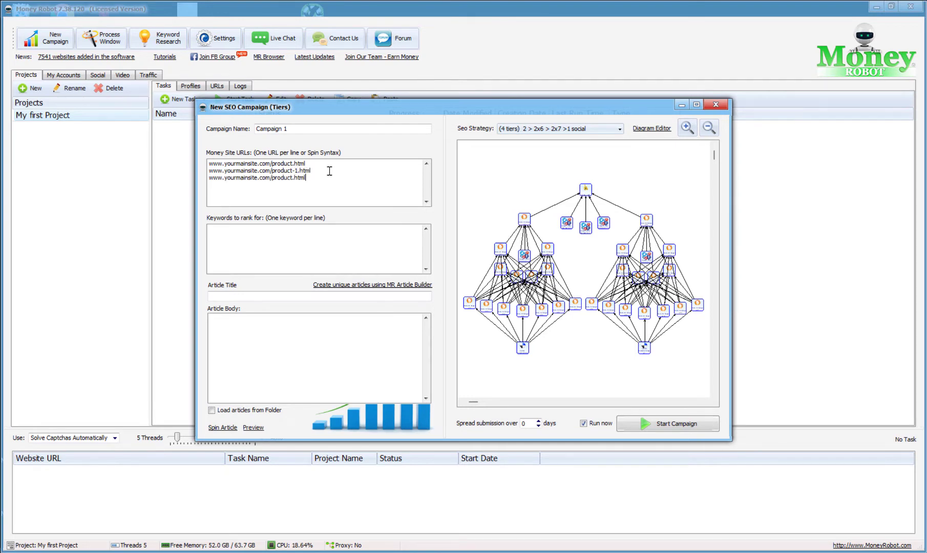
click(293, 178)
text(-2)
- Enter the ranking keywords meditation, transcendenatl mediatation, mediatation videos, focused meditation and meditation stress relief, one per line
click(271, 232)
text(meditation)
key(Return)
text(transcendenatl mediatat)
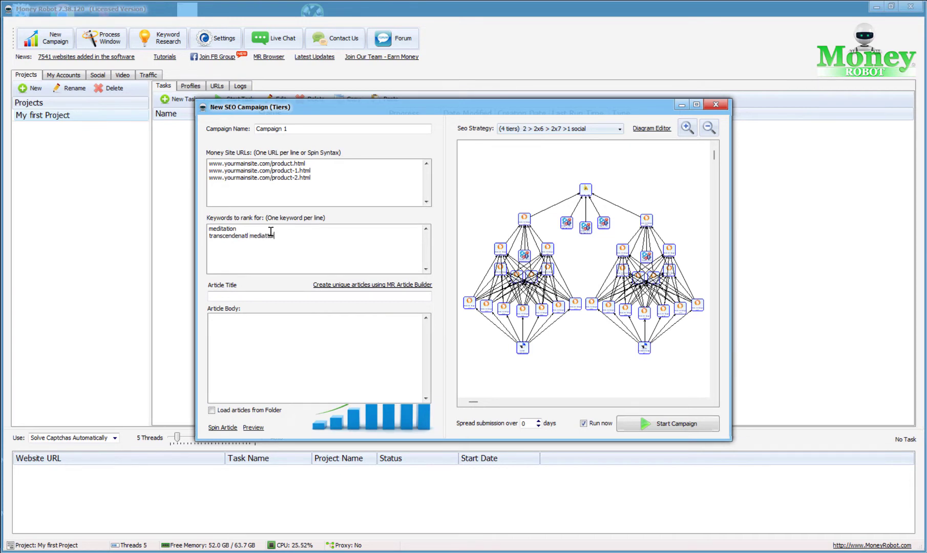
text(ion)
key(Return)
text(mediatation videos)
key(Return)
text(focused meditat)
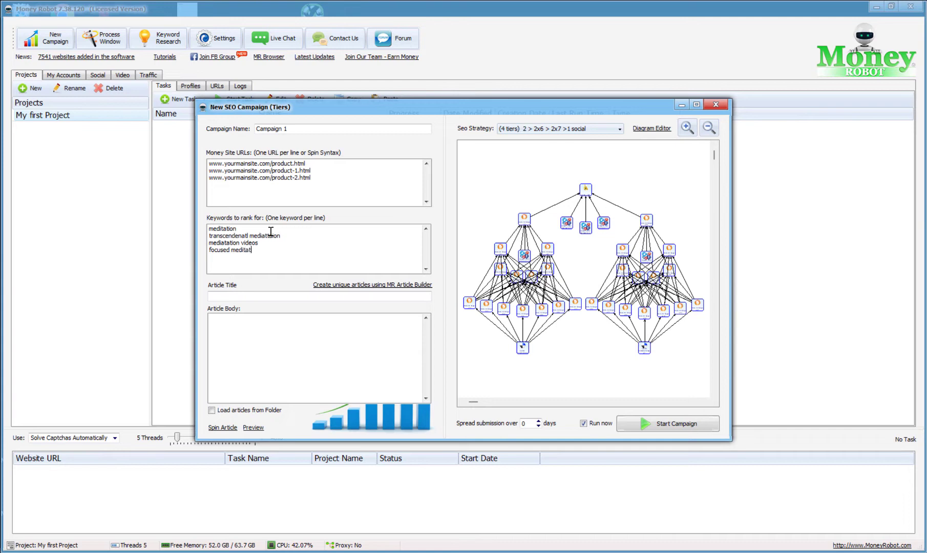
text(ion)
key(Return)
text(meditation stress relief)
- Open the MR Article Builder for creating unique campaign articles
click(383, 285)
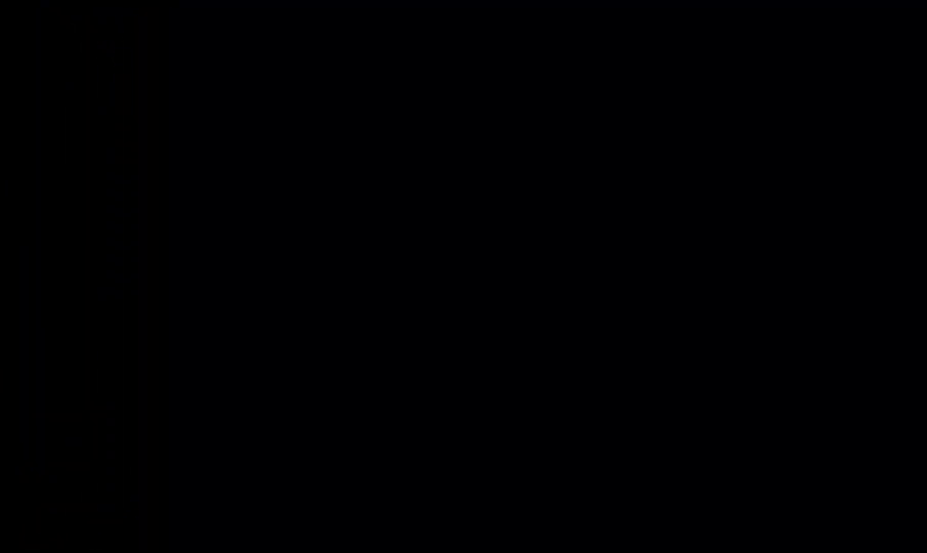
- Examine the article's spin syntax in Notepad++, including the variants in {calm|relaxed|serene|tranquil|quiet}, and return to the campaign's article body
key(ctrl+a)
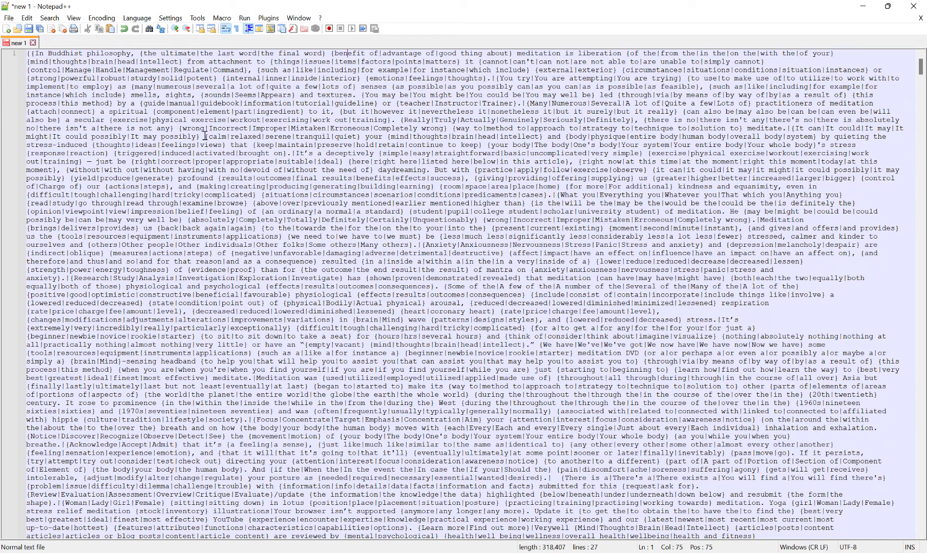
drag(206, 136, 362, 137)
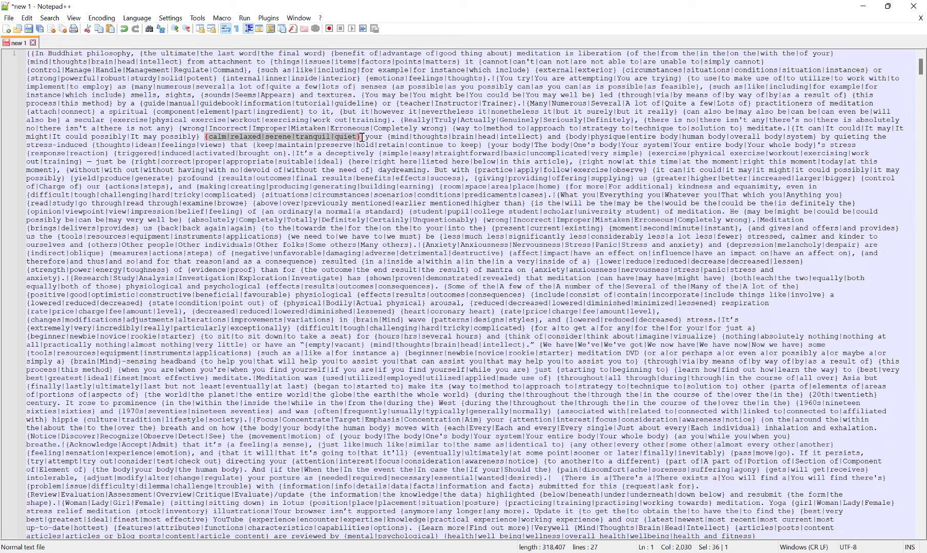
click(231, 137)
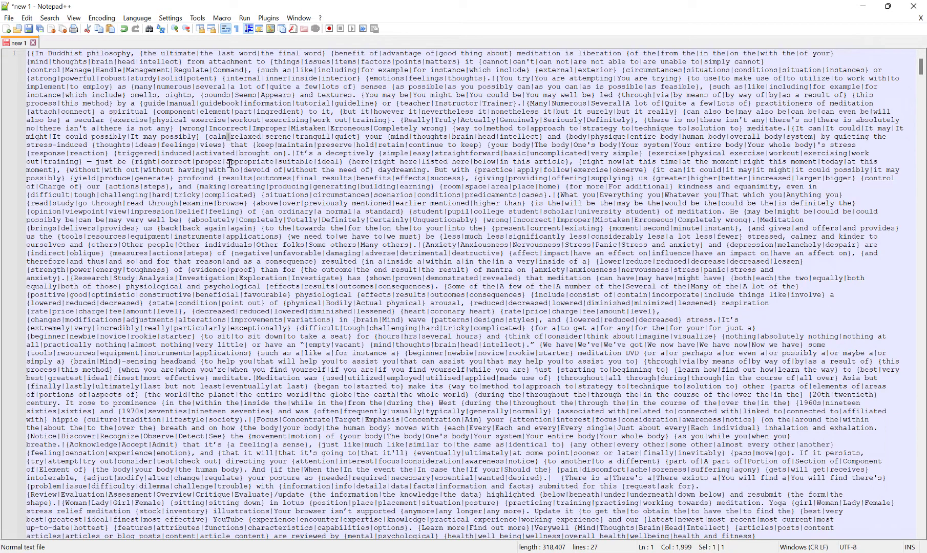
click(216, 140)
double_click(216, 139)
double_click(241, 138)
double_click(279, 137)
double_click(315, 138)
double_click(345, 137)
click(863, 6)
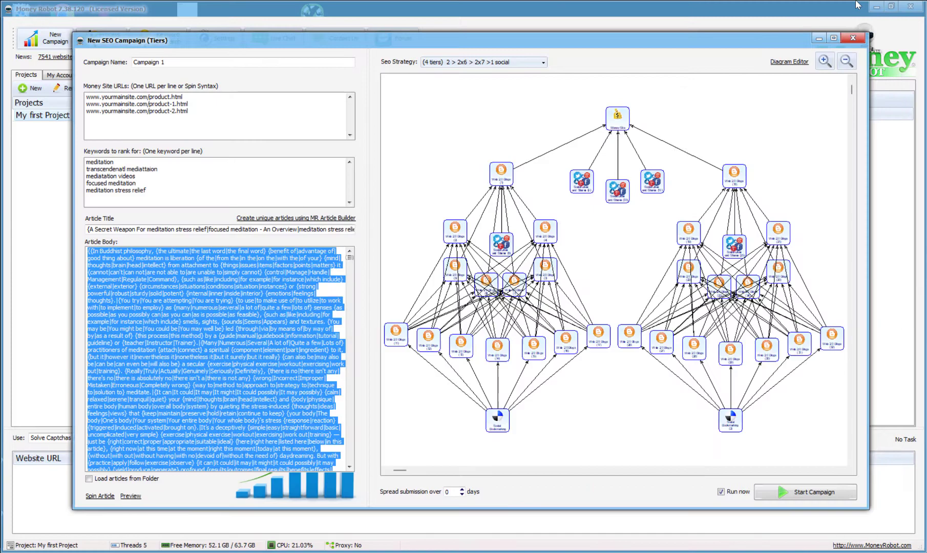
click(230, 437)
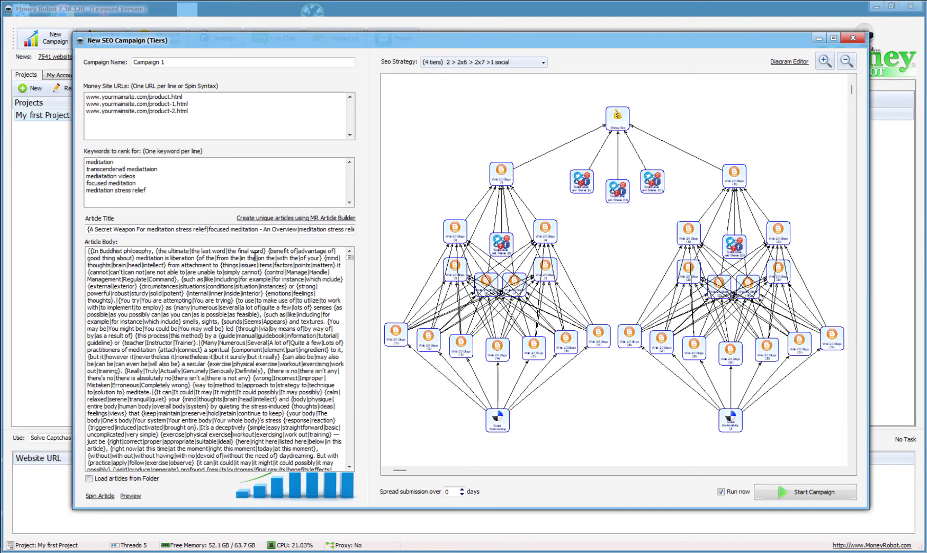
- Preview a spun version of the article and read through it to check its embedded keyword link
click(131, 497)
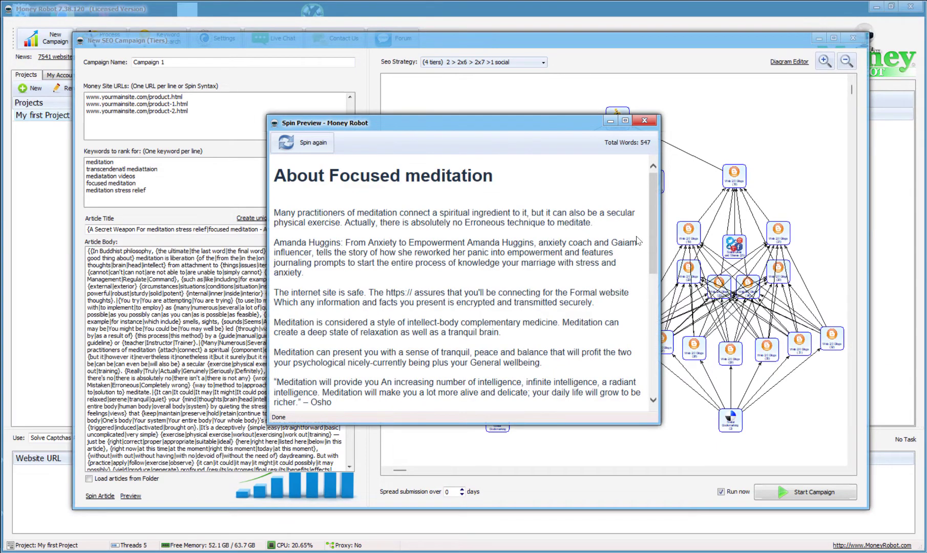
scroll(651, 233, down, 2)
drag(653, 246, 628, 344)
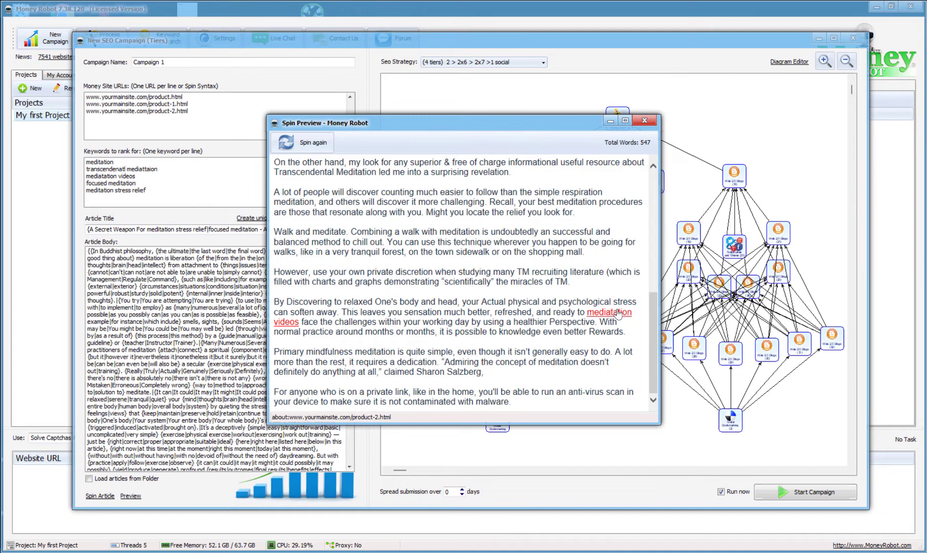
scroll(618, 313, up, 10)
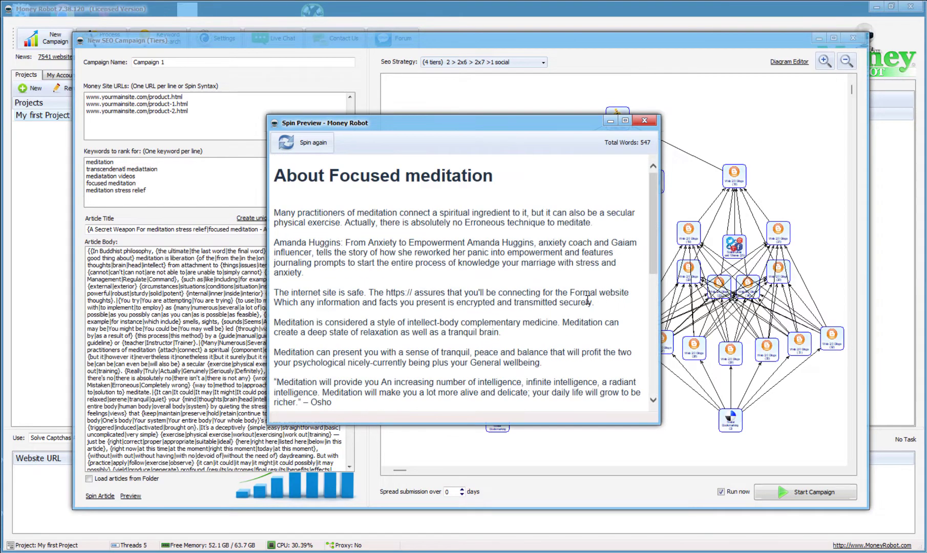
- Spin the previewed article five more times to compare the generated versions, and close the preview
click(308, 148)
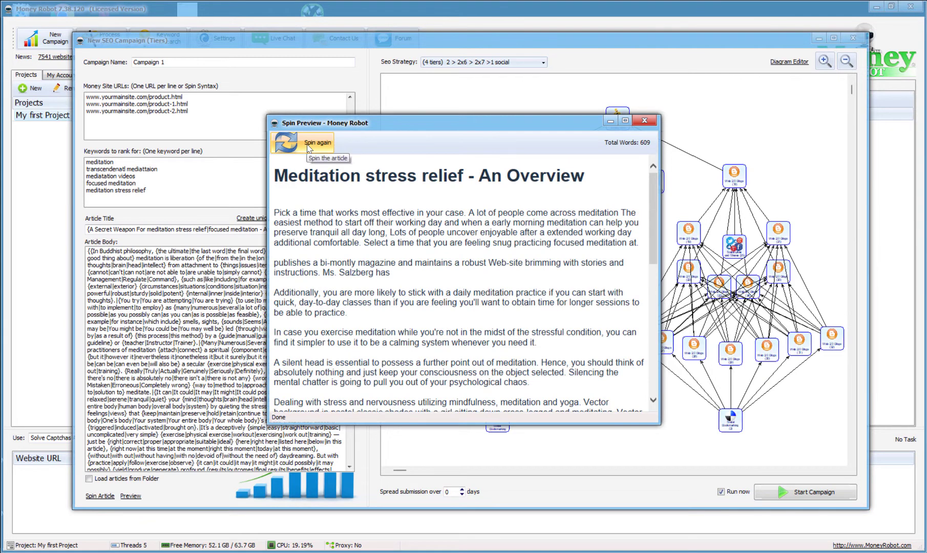
click(307, 148)
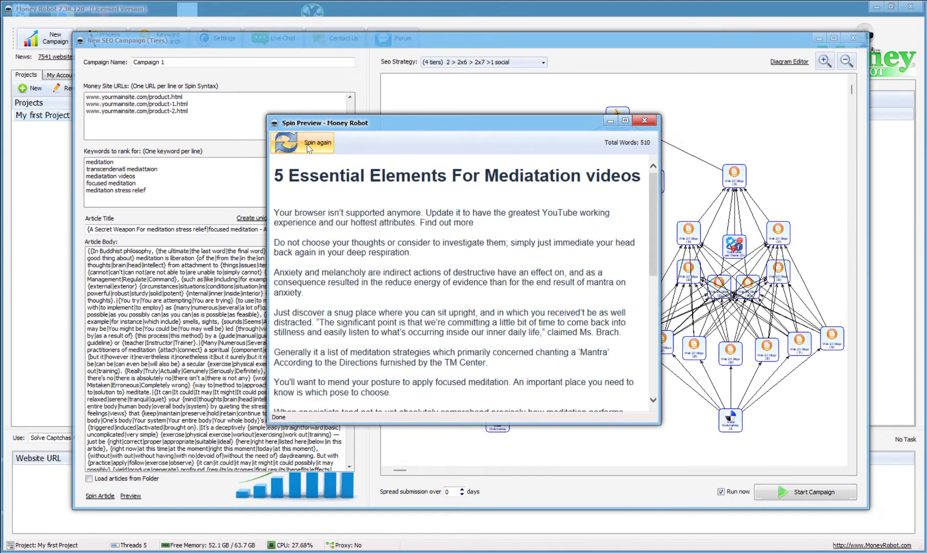
click(308, 148)
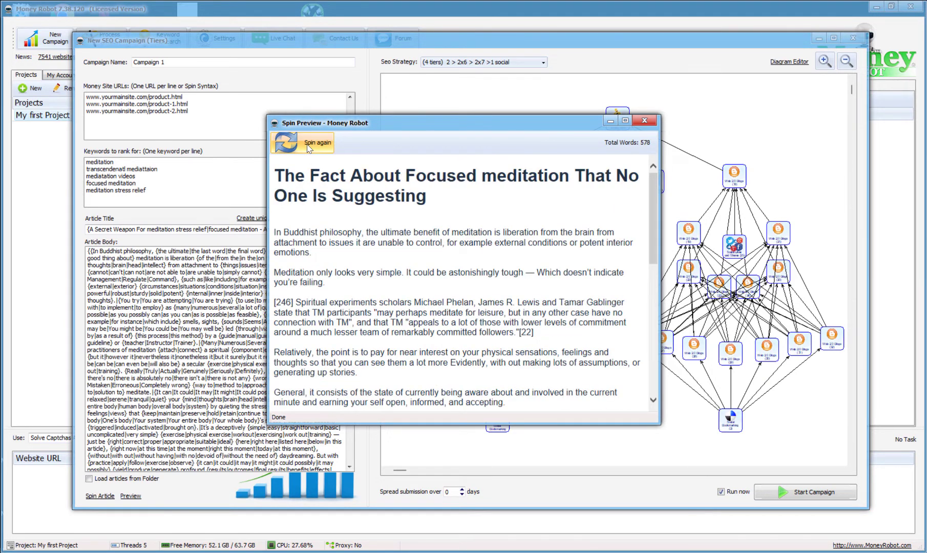
click(308, 148)
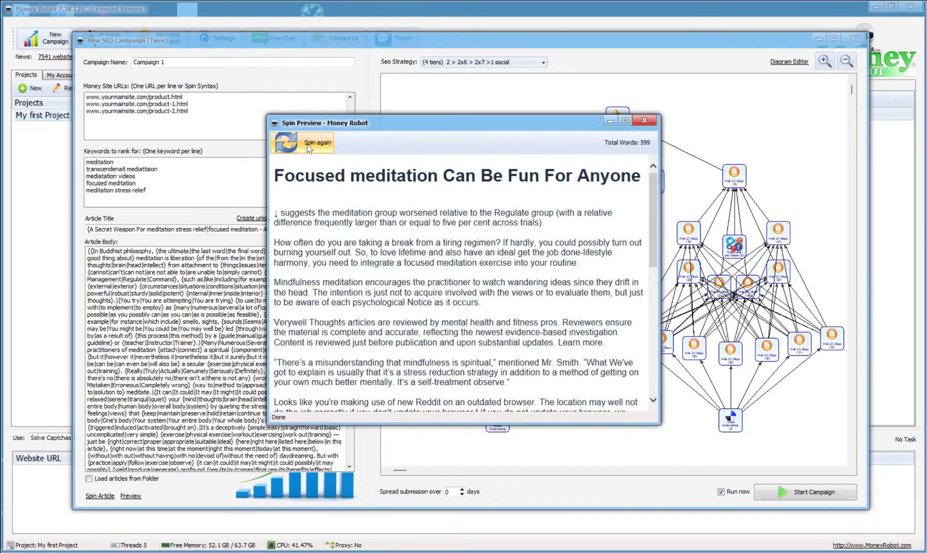
click(308, 147)
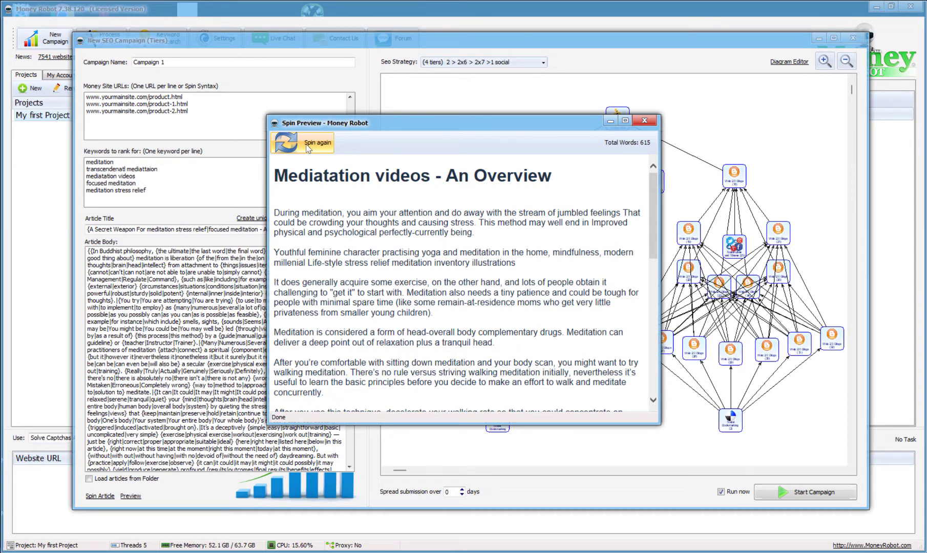
click(644, 121)
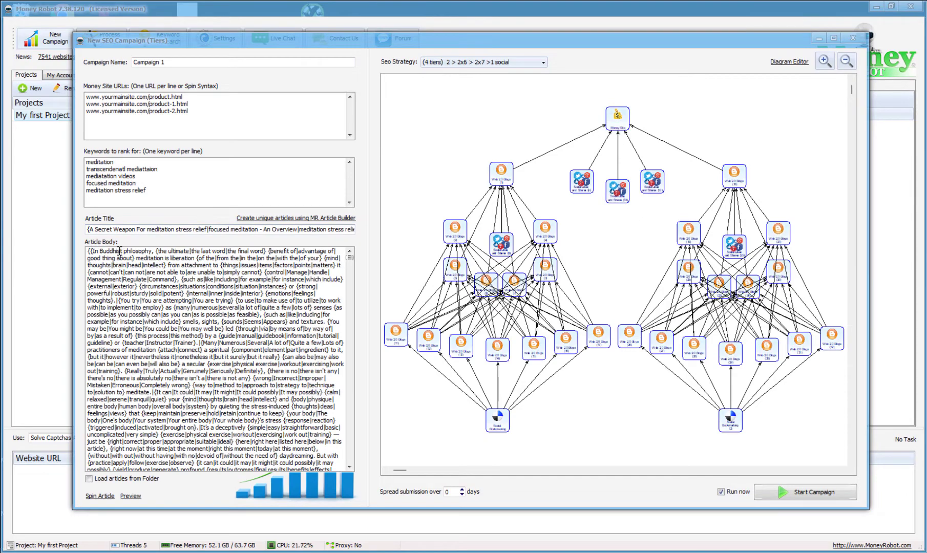
- Delete all the spun text from the campaign's article body
drag(88, 251, 343, 493)
key(Delete)
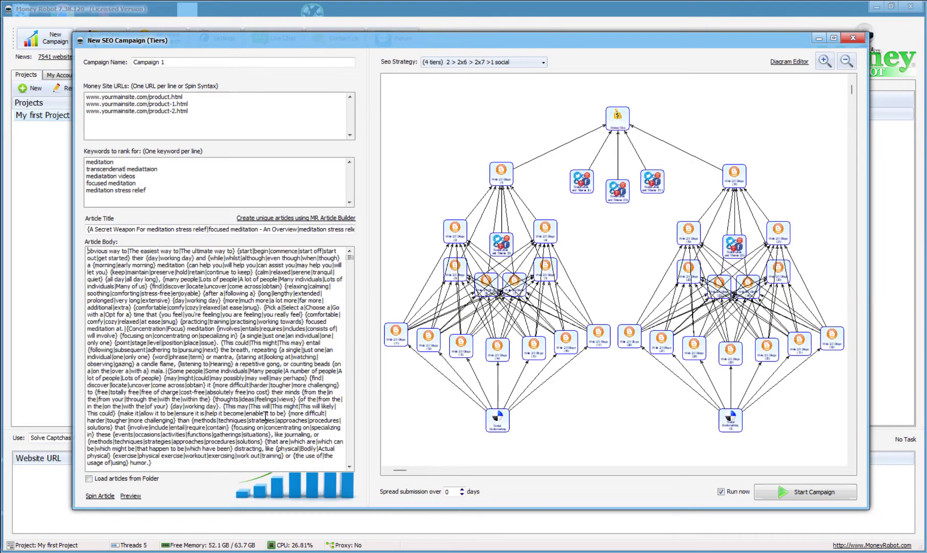
drag(195, 467, 88, 250)
key(ctrl+v)
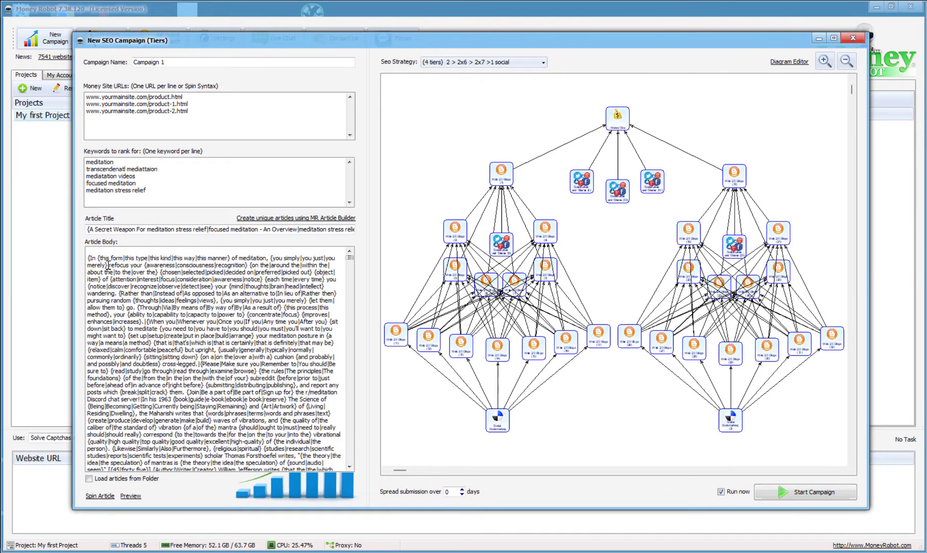
right_click(140, 311)
click(172, 378)
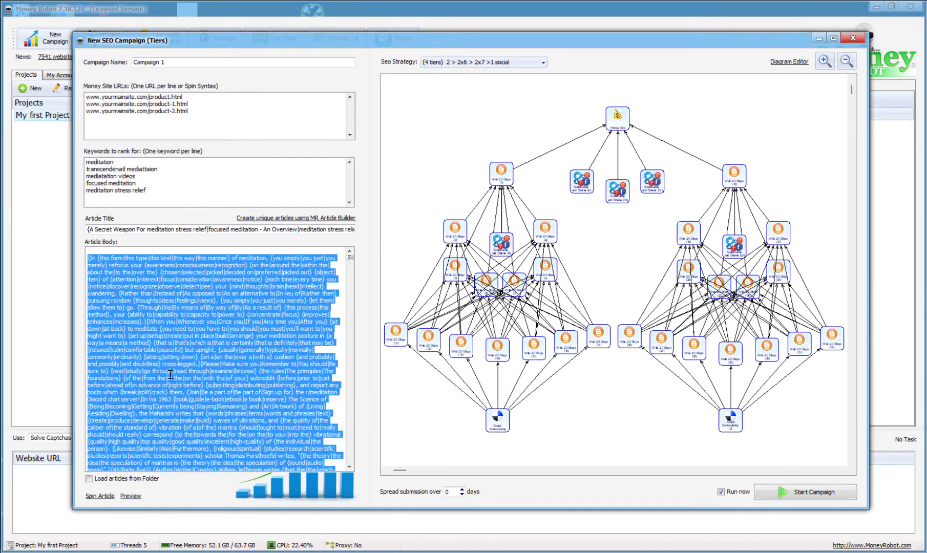
key(Delete)
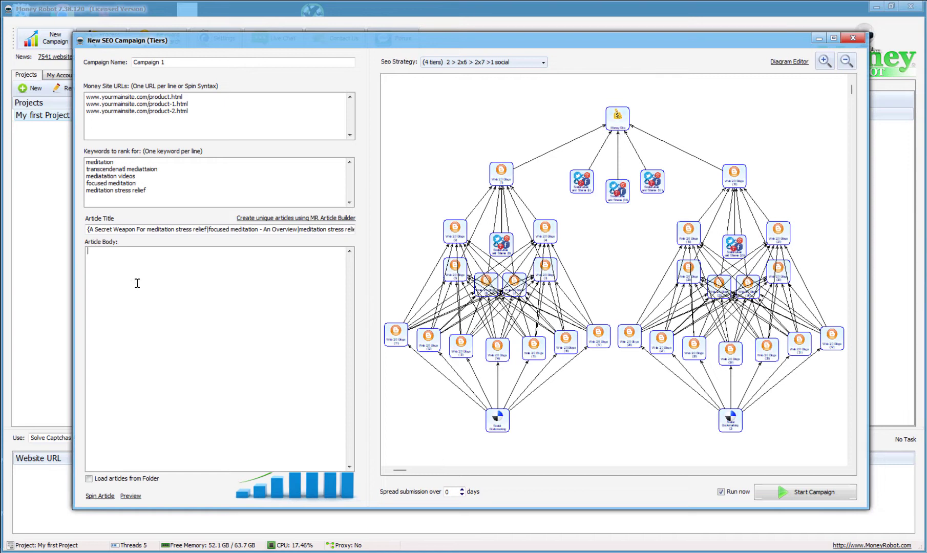
right_click(117, 265)
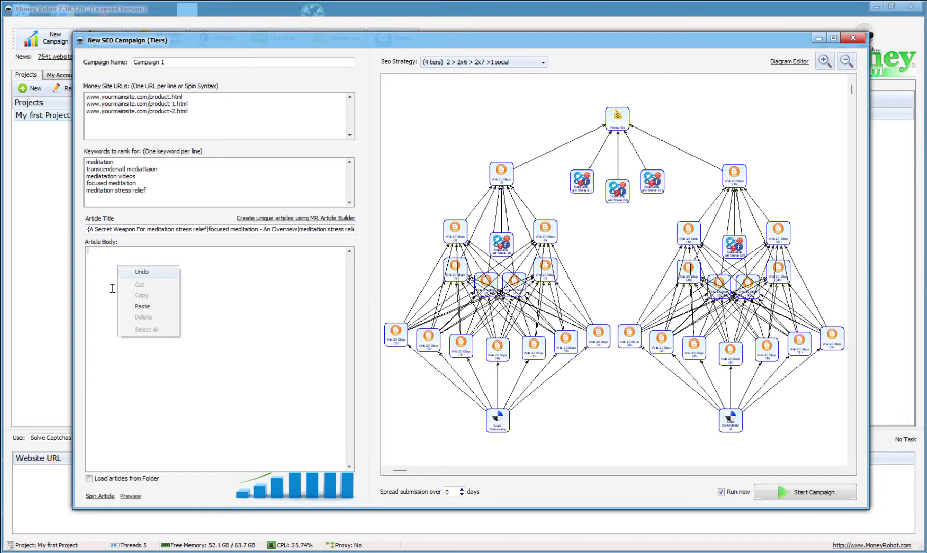
click(112, 288)
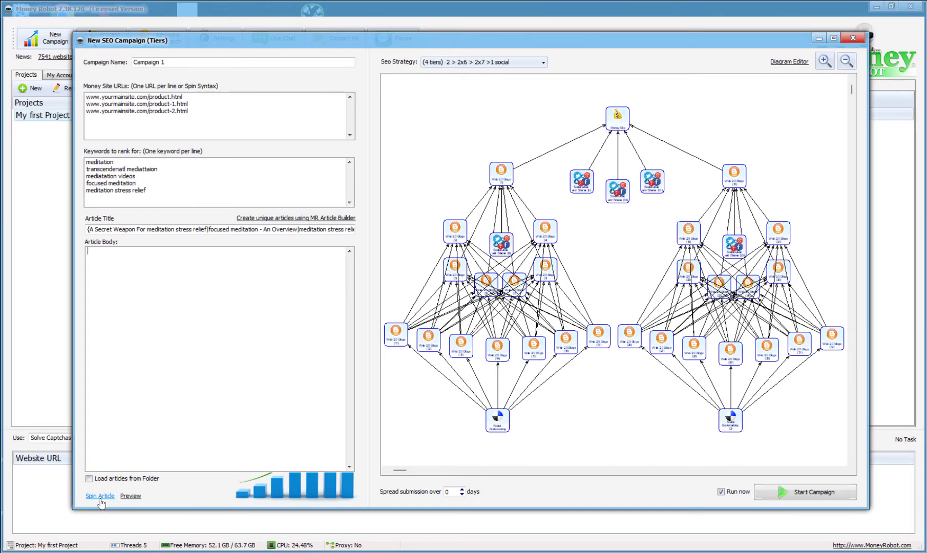
- Restore the deleted spun article text in the article body and return to its beginning
right_click(126, 264)
click(150, 304)
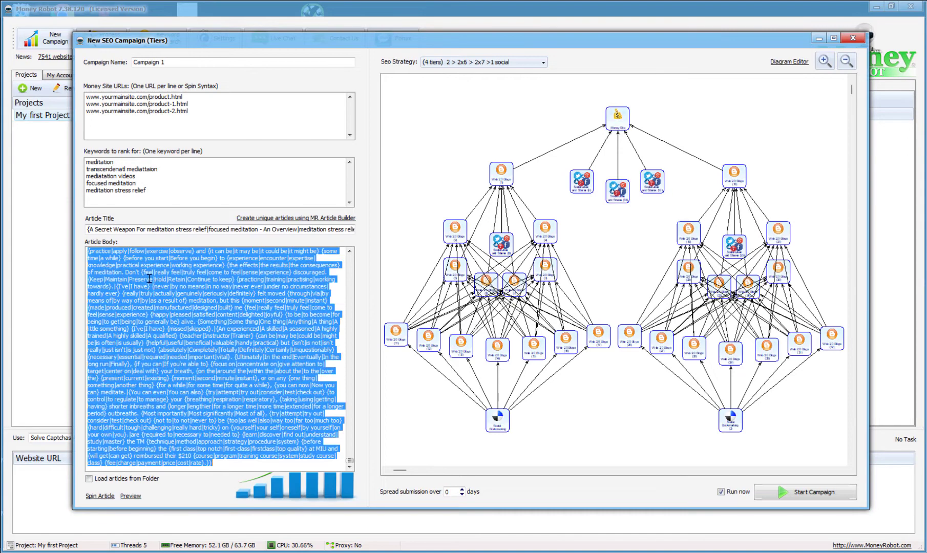
scroll(207, 274, up, 5)
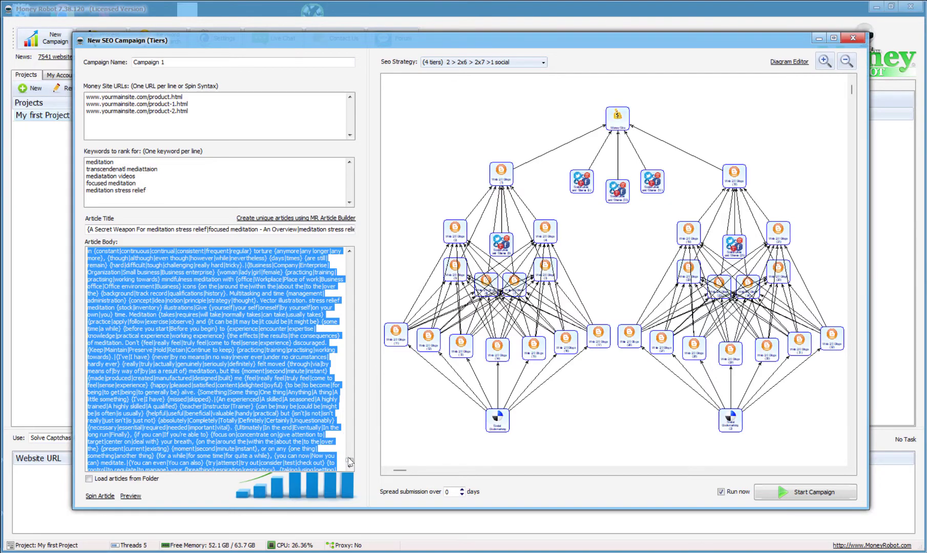
scroll(353, 461, up, 3)
scroll(357, 412, up, 10)
- Insert a <center> tag on its own line above the article body text
click(85, 260)
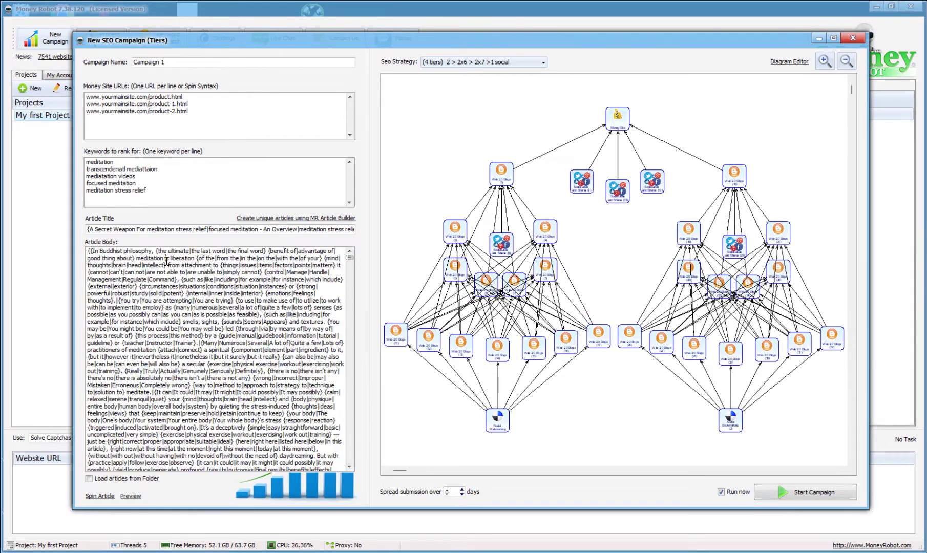
text({)
key(Return)
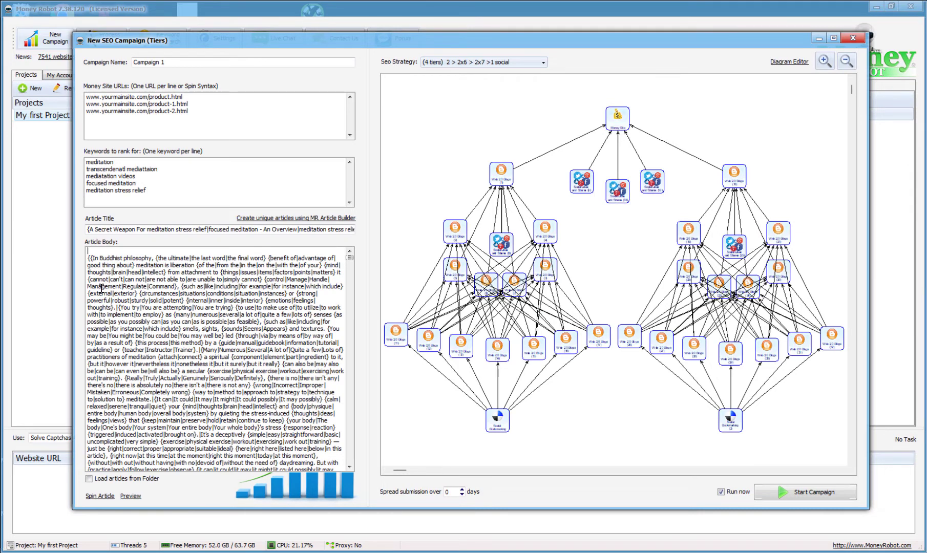
text(<center>)
- Preview the article with the <center> tag applied, check its text alignment, and close the preview
click(131, 496)
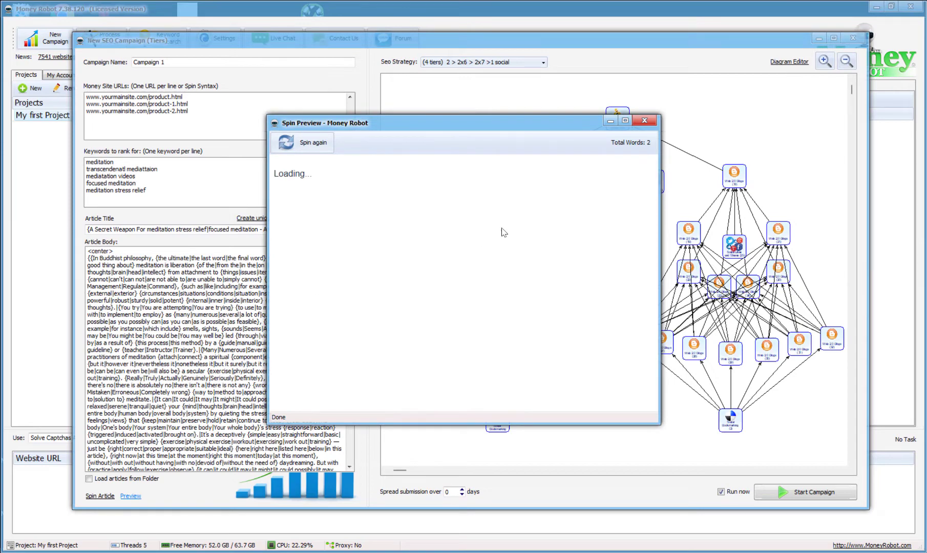
scroll(439, 256, down, 6)
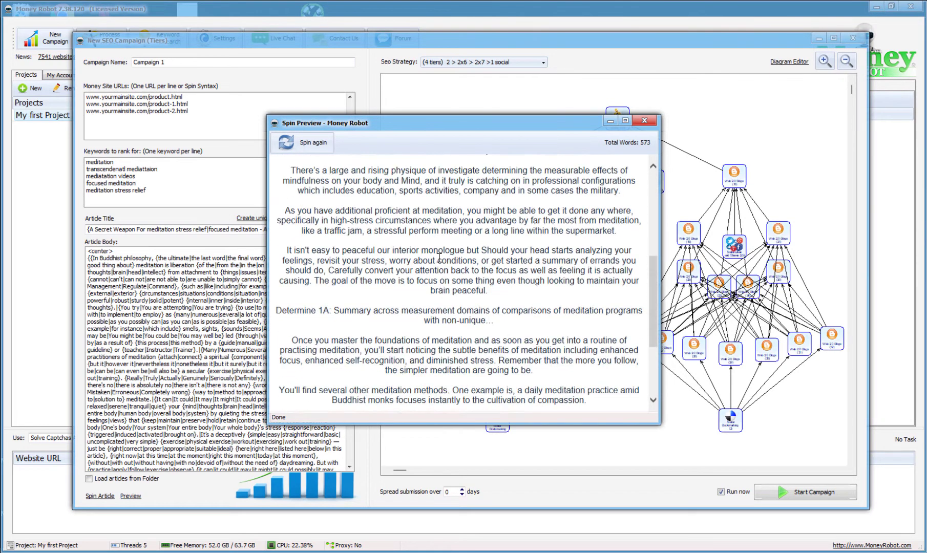
scroll(439, 258, down, 4)
scroll(484, 271, up, 10)
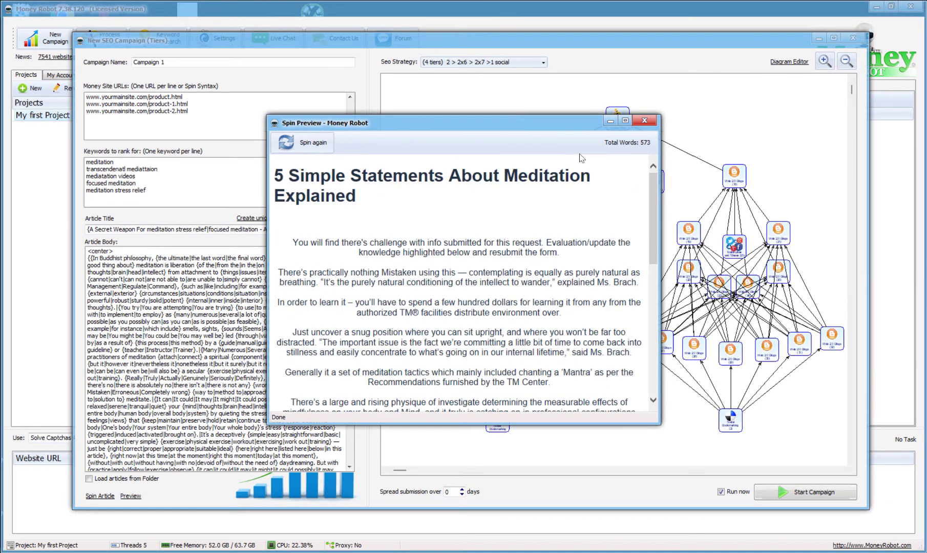
click(645, 121)
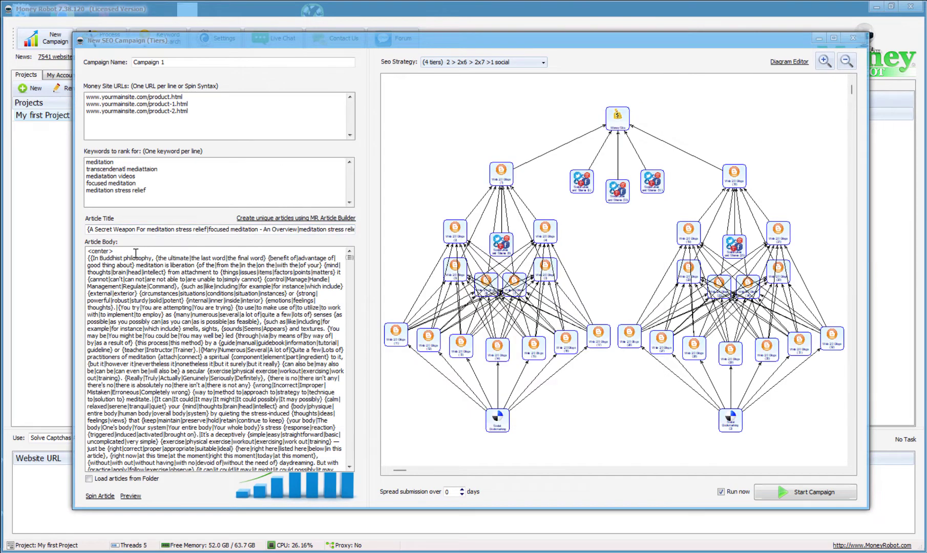
- Highlight the <center> tag at the start of the article body
drag(114, 251, 89, 252)
right_click(94, 251)
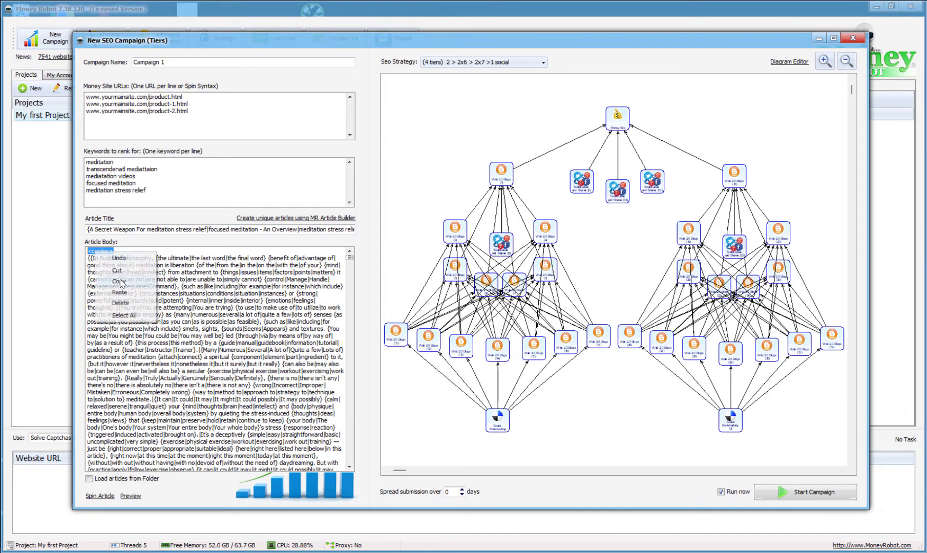
click(116, 271)
- Review the spun title variations in the article title, going from the last variation back toward the first
drag(87, 230, 344, 233)
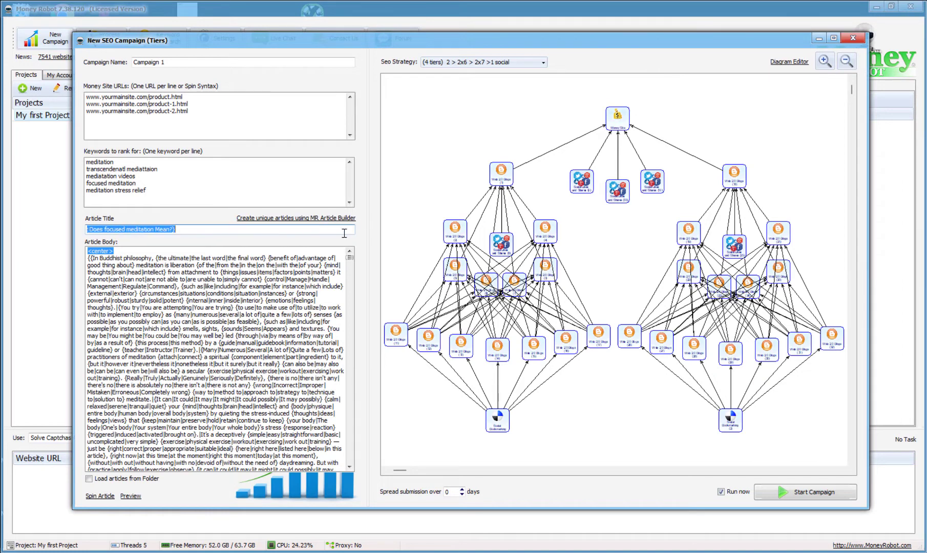
click(191, 231)
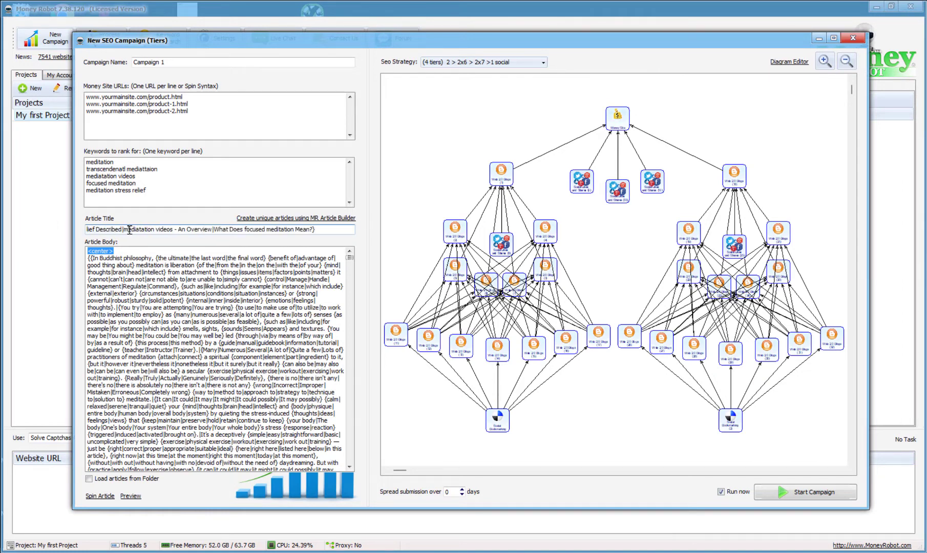
click(97, 230)
key(Right)
key(Right)
key(Right)
key(Right)
key(Right)
key(Right)
key(Right)
key(Right)
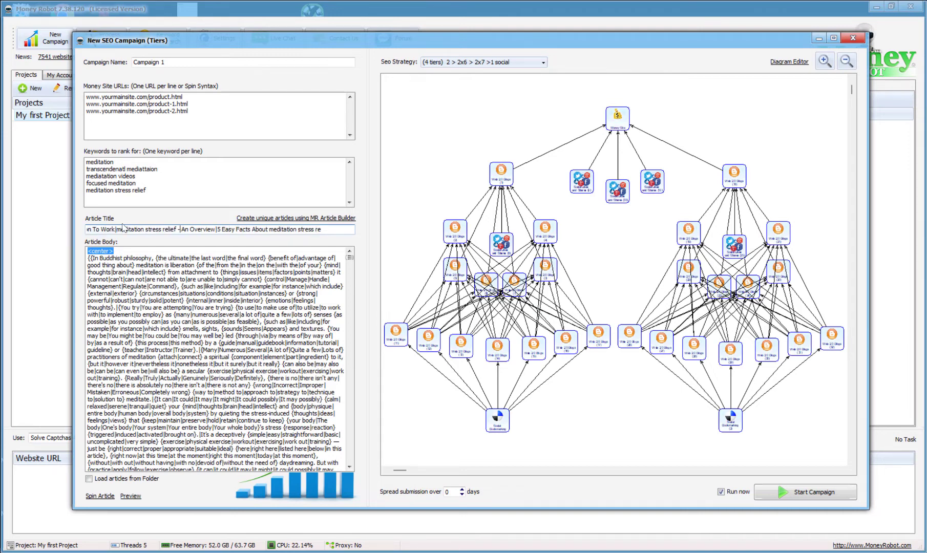
key(Left)
key(Left)
key(Left)
key(Left)
key(Left)
key(Left)
key(Left)
key(Left)
key(Left)
key(Left)
key(Left)
key(Left)
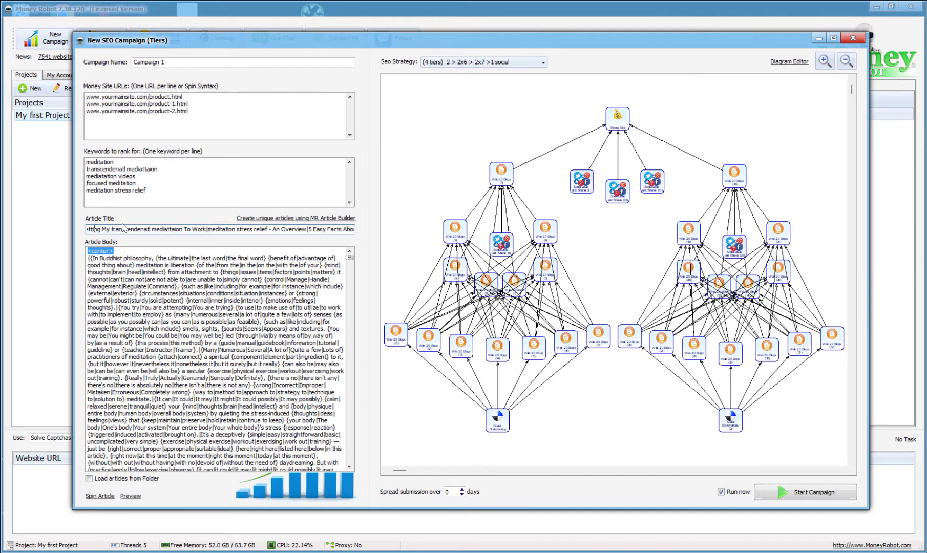
key(Left)
key(Left)
key(Left)
key(Left)
key(Left)
key(Left)
key(Left)
key(Left)
key(Left)
key(Left)
key(Left)
key(Left)
key(Left)
key(Left)
key(Left)
key(Left)
key(Left)
key(Left)
key(Left)
key(Left)
key(Left)
key(Left)
key(Left)
key(Left)
key(Left)
key(Left)
key(Left)
key(Left)
key(Left)
key(Left)
key(Left)
key(Left)
key(Left)
key(Left)
key(Left)
key(Left)
key(Left)
key(Left)
key(Left)
key(Left)
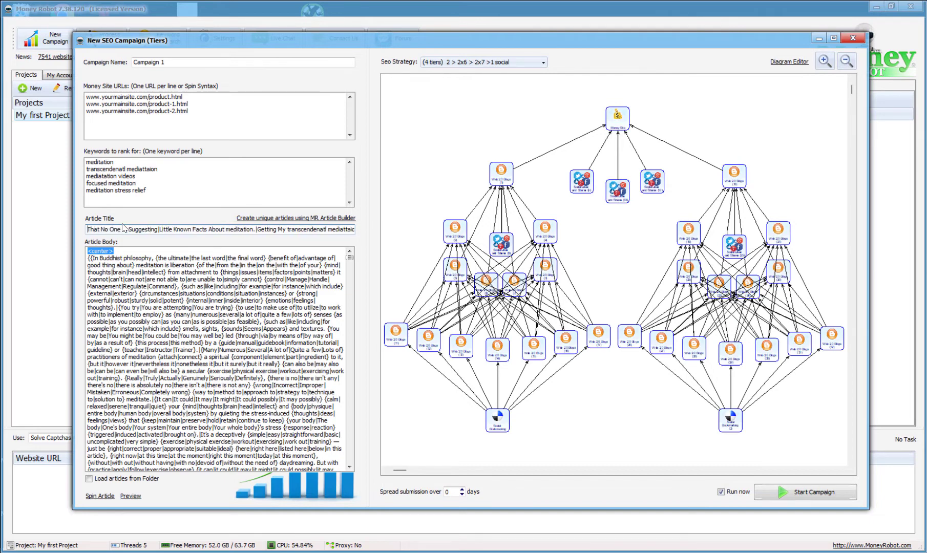
key(Left)
key(Left)
key(Left)
key(Left)
key(Left)
key(Left)
key(Left)
key(Left)
key(Left)
key(Left)
key(Left)
key(Left)
key(Left)
key(Left)
key(Left)
key(Left)
key(Left)
key(Left)
key(Left)
key(Left)
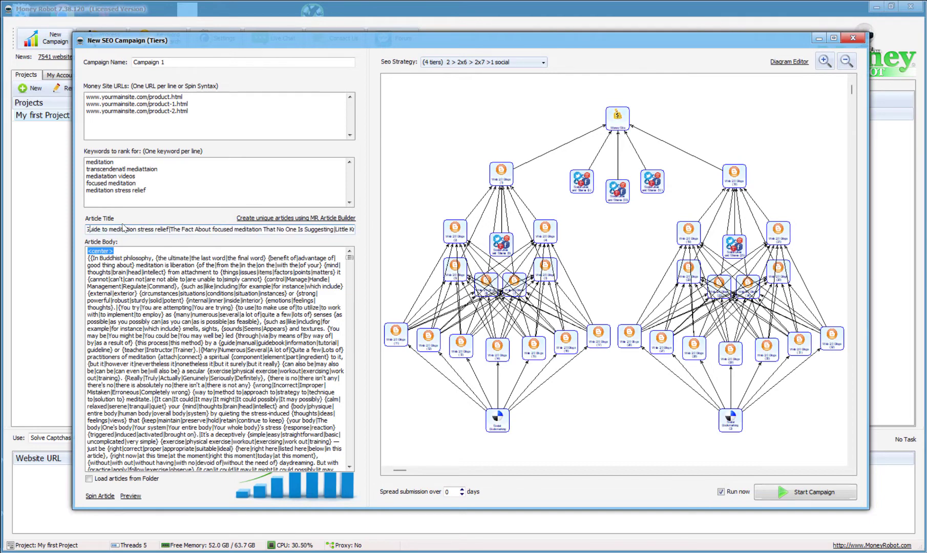
key(Left)
key(Left)
key(Left)
key(Left)
key(Left)
key(Left)
key(Left)
key(Left)
key(Left)
key(Left)
key(Left)
key(Left)
key(Left)
key(Left)
key(Left)
key(Left)
key(Left)
key(Left)
key(Left)
key(Left)
key(Left)
key(Left)
key(Left)
key(Left)
key(Left)
key(Left)
key(Left)
key(Left)
key(Left)
key(Left)
key(Left)
key(Left)
key(Left)
key(Left)
key(Left)
key(Left)
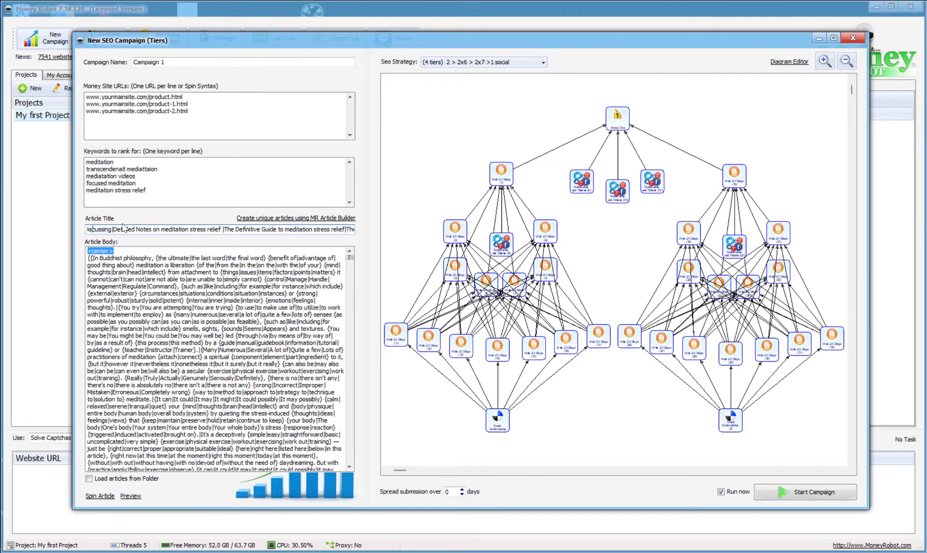
key(Left)
key(Left)
key(Left)
key(Left)
key(Left)
key(Left)
key(Left)
key(Left)
key(Left)
key(Left)
key(Left)
key(Left)
key(Left)
key(Left)
key(Left)
key(Left)
key(Left)
key(Left)
key(Left)
key(Left)
key(Left)
key(Left)
key(Left)
key(Left)
key(Left)
key(Left)
key(Left)
key(Left)
key(Left)
key(Left)
key(Left)
key(Left)
key(Left)
key(Left)
key(Left)
key(Left)
key(Left)
key(Left)
key(Left)
key(Left)
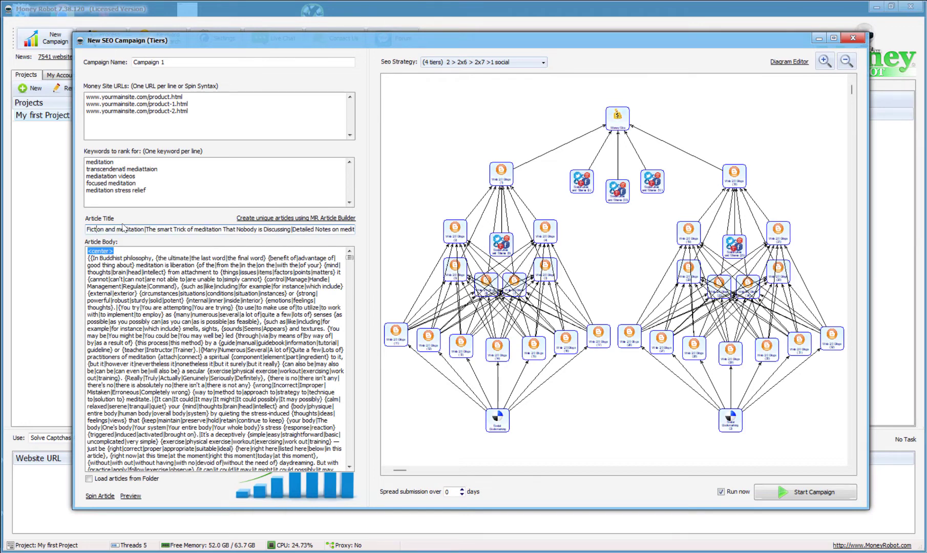
- Insert a <center> tag at the very start of the article title, before the spun title variations
key(Left)
key(Left)
key(Left)
key(Left)
key(Left)
key(Left)
key(Left)
key(Left)
key(Left)
key(Left)
key(Left)
key(Left)
key(Left)
key(Left)
key(Left)
key(Left)
key(Left)
key(Left)
key(Left)
key(Left)
key(Left)
key(Left)
key(Left)
key(Left)
key(Left)
key(Left)
key(Left)
key(Left)
key(Left)
key(Left)
key(Left)
key(Left)
key(Left)
key(Left)
key(Left)
key(Left)
key(Left)
key(Left)
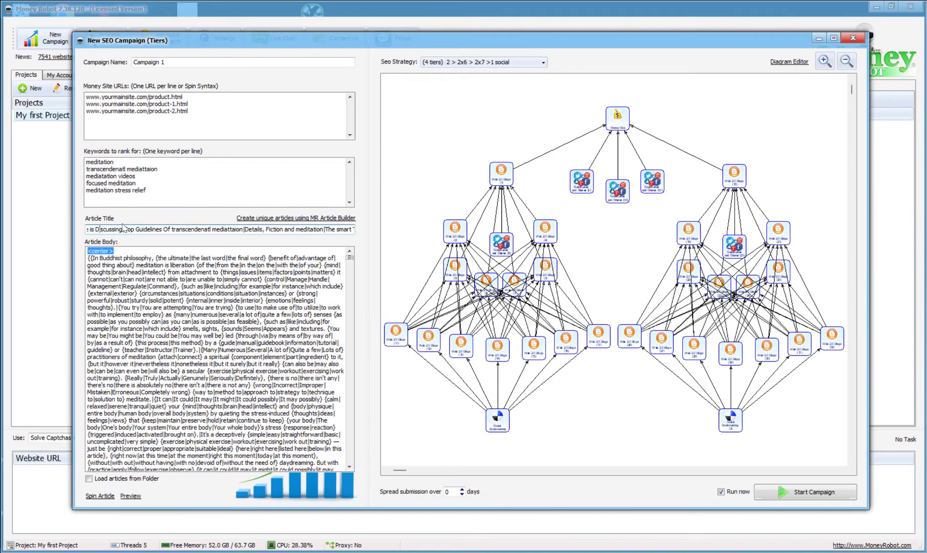
key(Left)
key(Left)
key(Left)
key(Left)
key(Left)
key(Left)
key(Left)
key(Left)
key(Left)
key(Left)
key(Left)
key(Left)
key(Left)
key(Left)
key(Left)
key(Left)
key(Left)
key(Left)
key(Left)
key(Left)
key(Left)
key(Left)
key(Left)
key(Left)
key(Left)
key(Left)
key(Left)
key(Left)
key(Left)
key(Left)
key(Left)
key(Left)
key(Left)
key(Left)
key(Left)
key(Left)
key(Left)
key(Left)
key(Left)
key(Left)
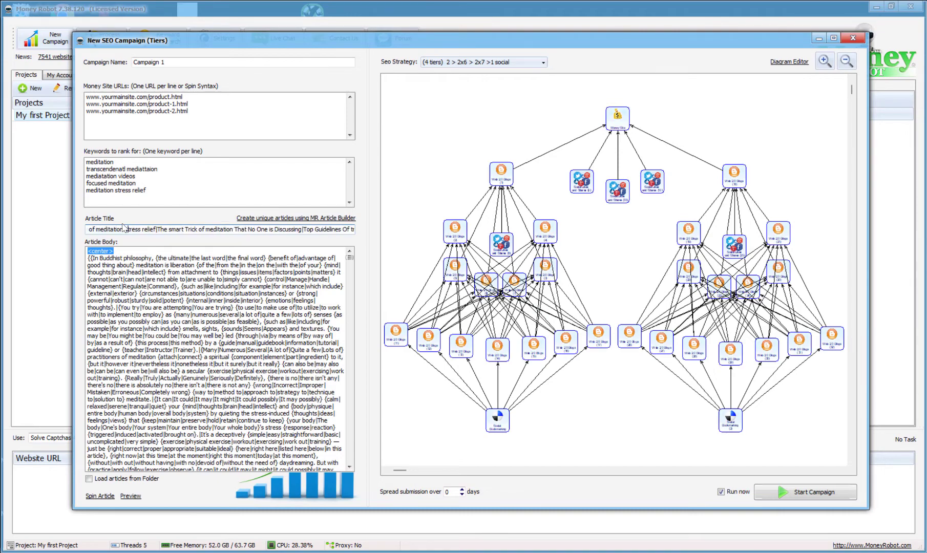
drag(124, 229, 55, 232)
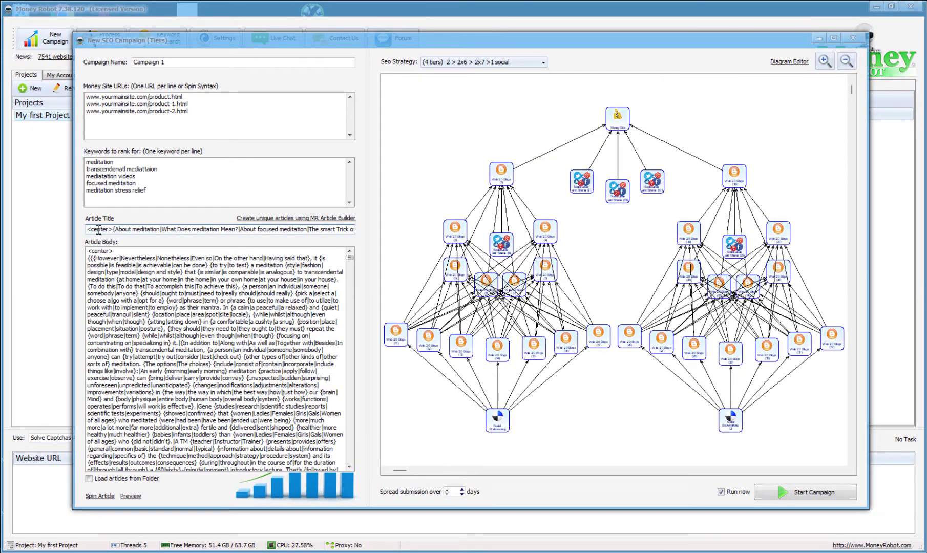
- Preview the spun article and check the alignment of its title and body paragraphs
click(132, 495)
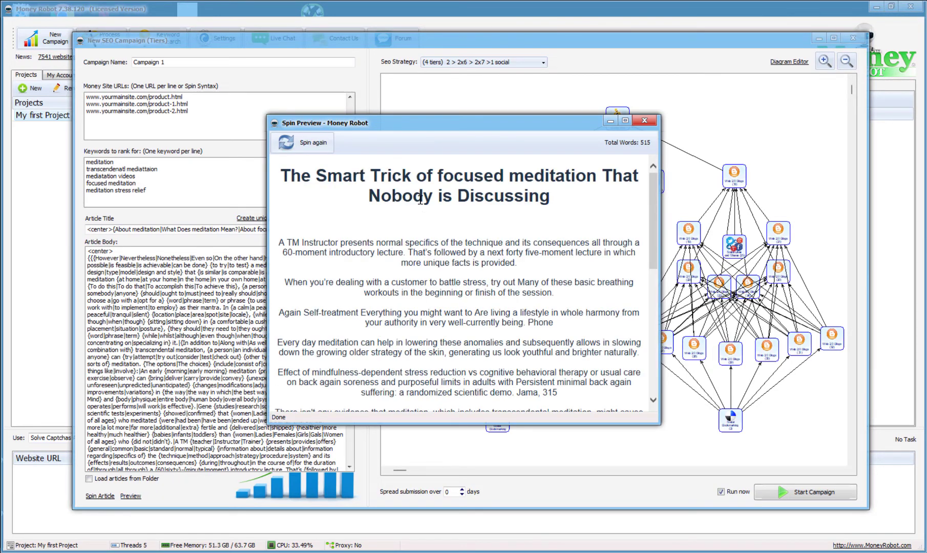
scroll(441, 217, down, 1)
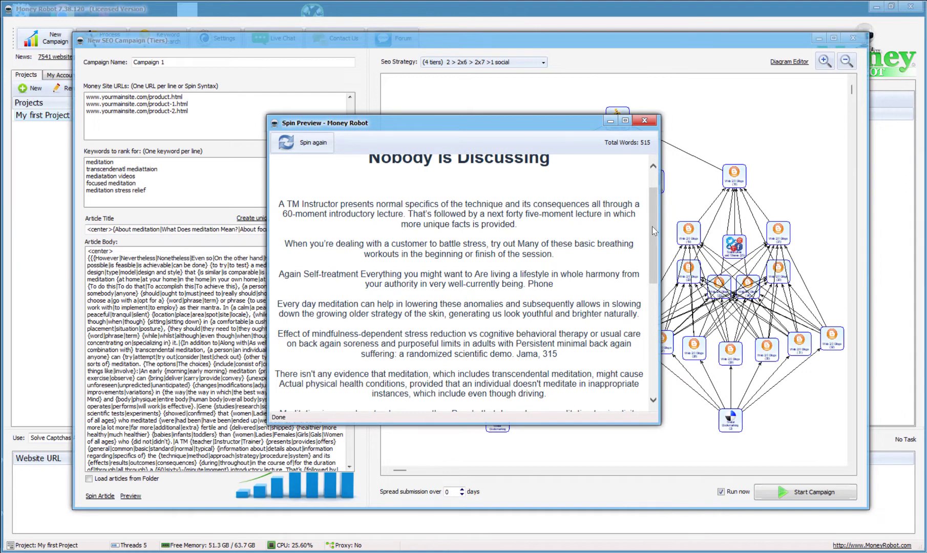
scroll(656, 230, down, 2)
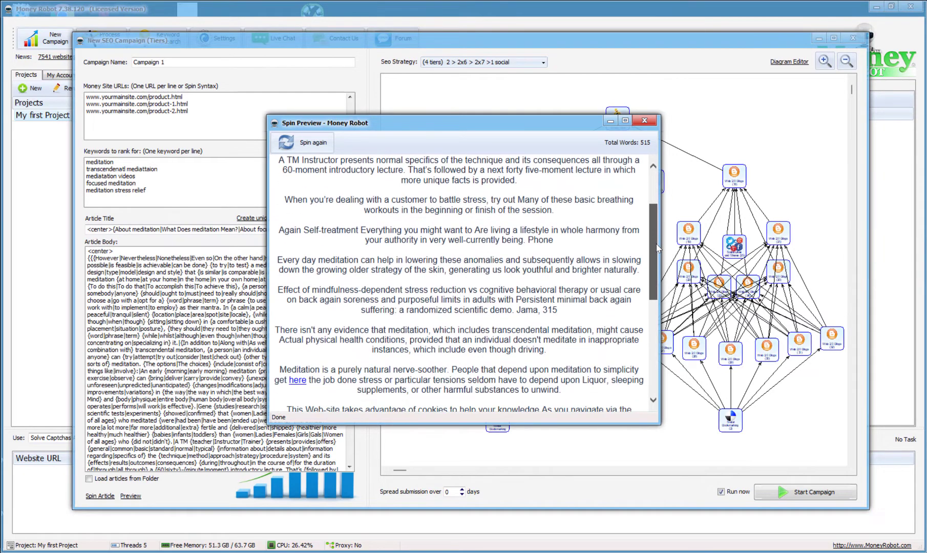
drag(657, 259, 654, 220)
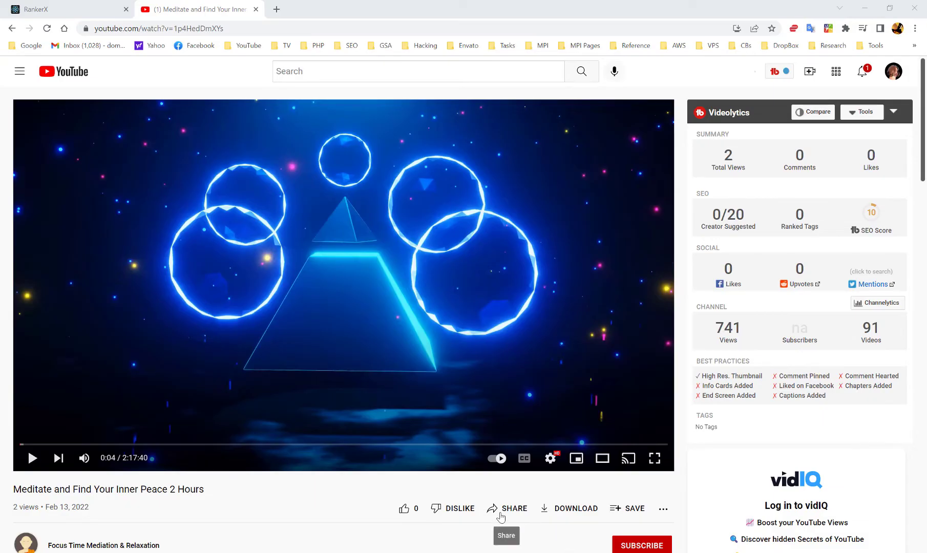
- Copy the iframe embed code of the YouTube video "Meditate and Find Your Inner Peace 2 Hours" in the browser, then return to Money Robot
click(501, 515)
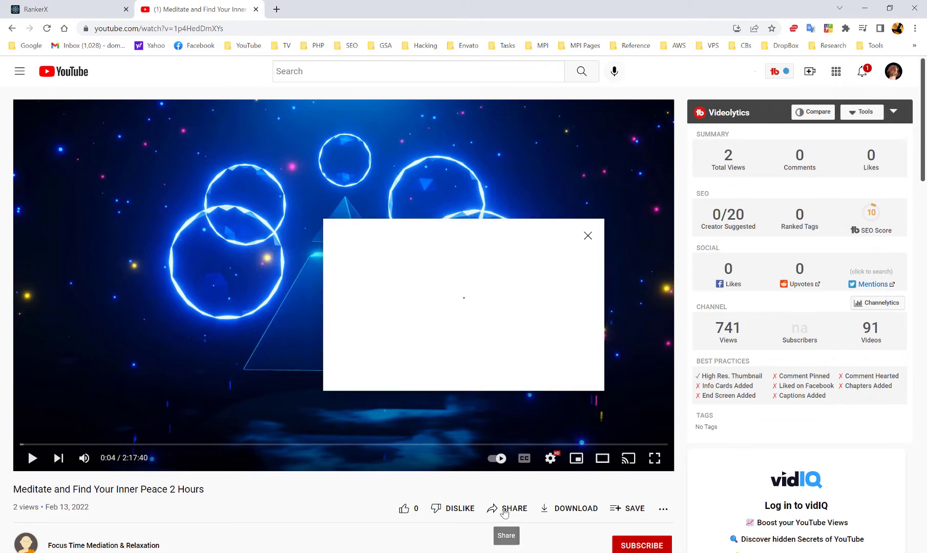
click(355, 264)
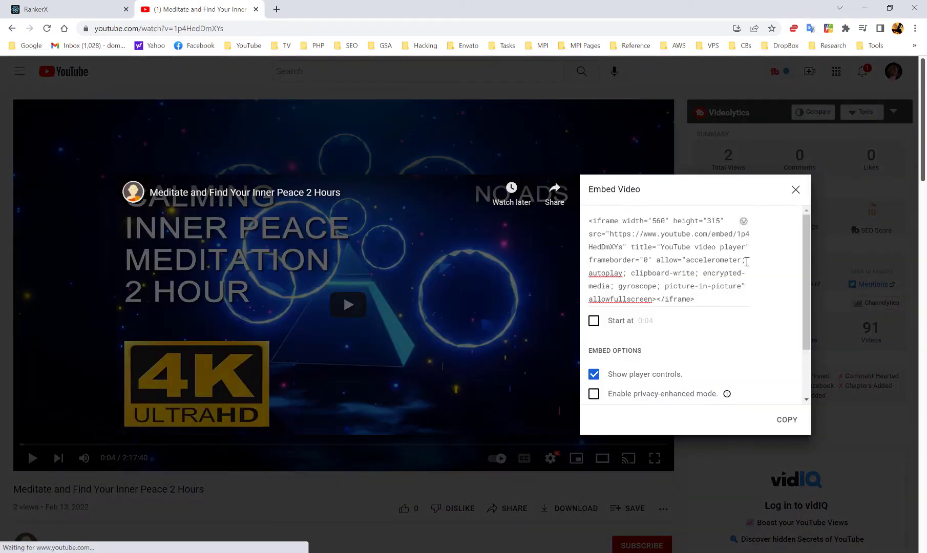
drag(707, 301, 571, 217)
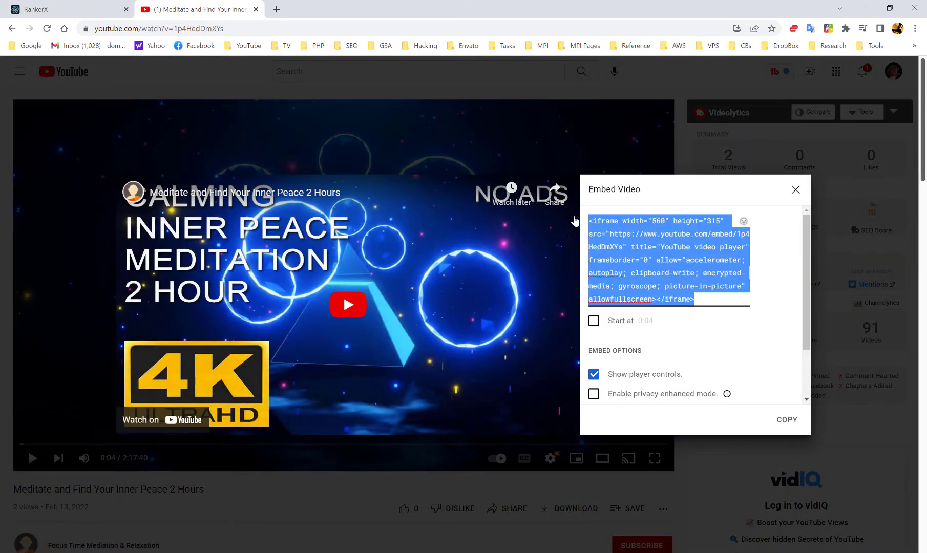
right_click(691, 254)
click(441, 293)
click(795, 190)
click(865, 8)
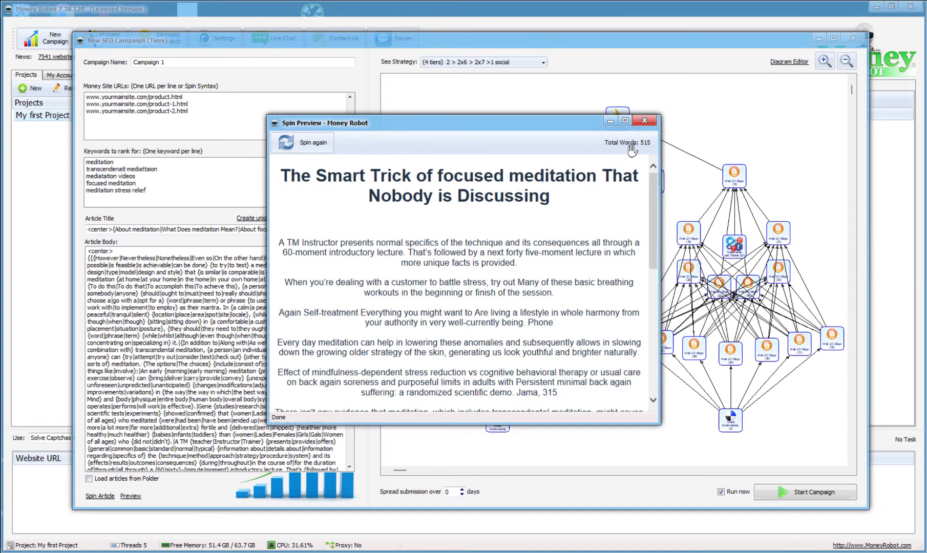
- Close the preview and paste the YouTube iframe code between the <center> tag and the article body text, with blank lines around it
click(644, 121)
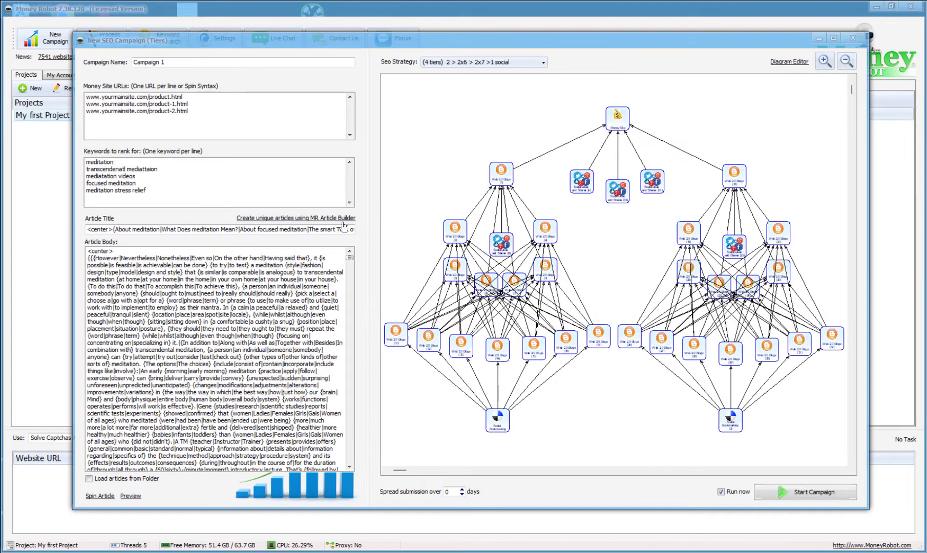
click(132, 251)
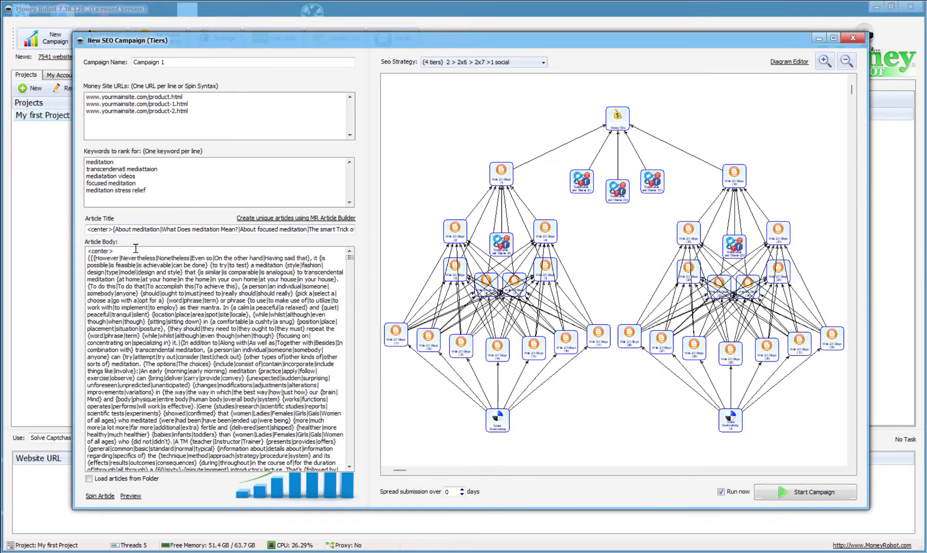
key(Return)
key(Return)
key(Return)
key(Return)
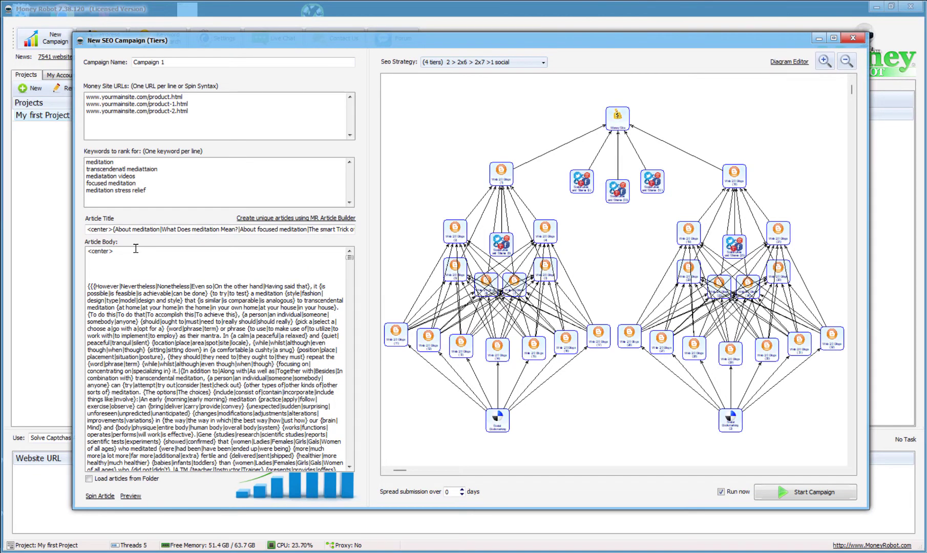
key(ctrl+v)
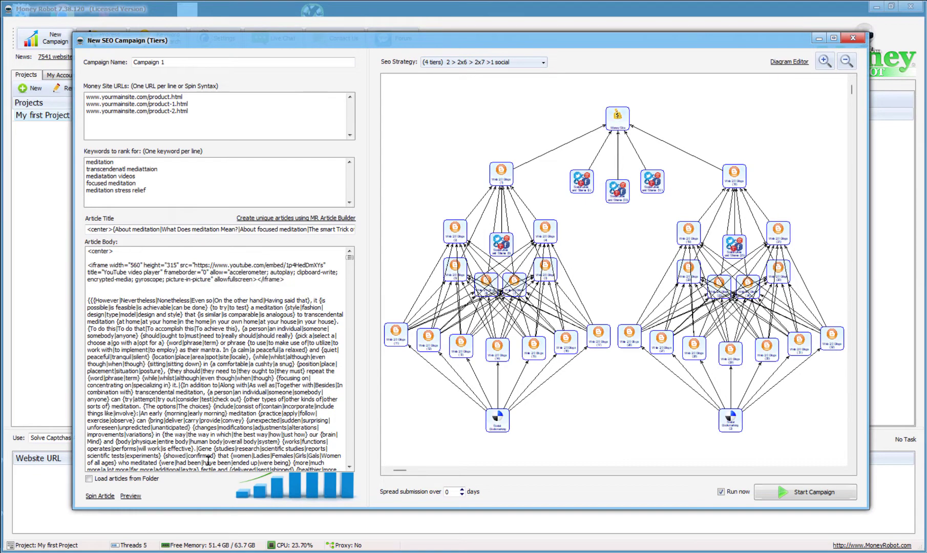
- Preview the article with the embedded YouTube video, check its layout, and close the preview
click(131, 495)
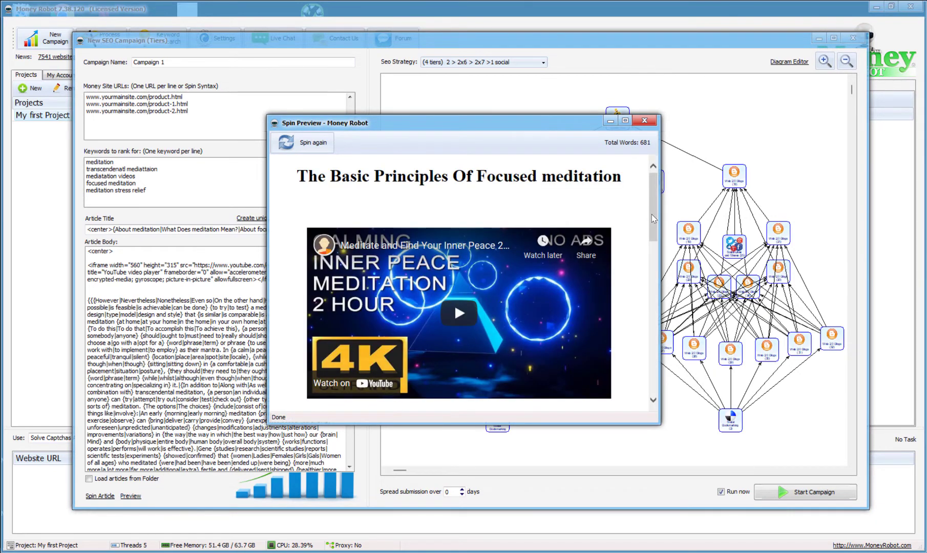
mouse_move(651, 214)
mouse_down()
mouse_move(660, 382)
mouse_move(640, 200)
mouse_up()
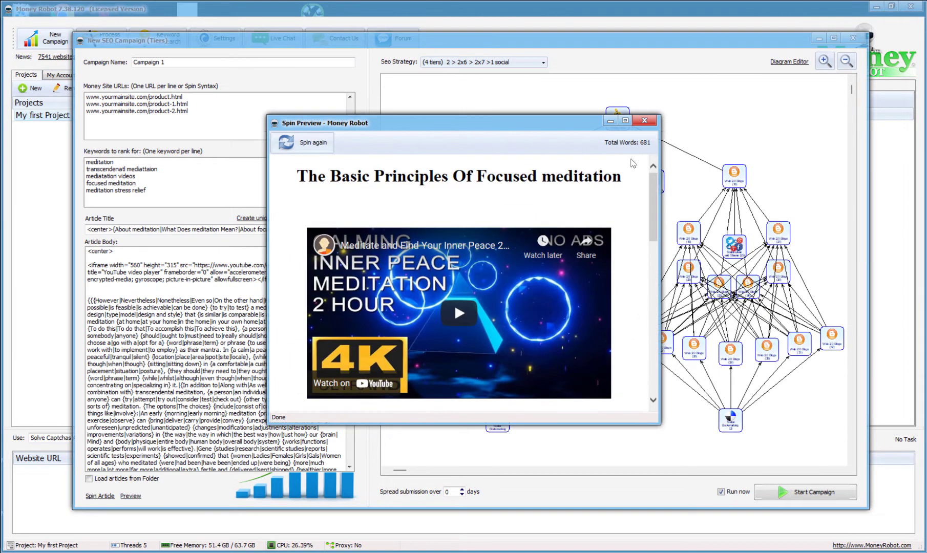
click(645, 121)
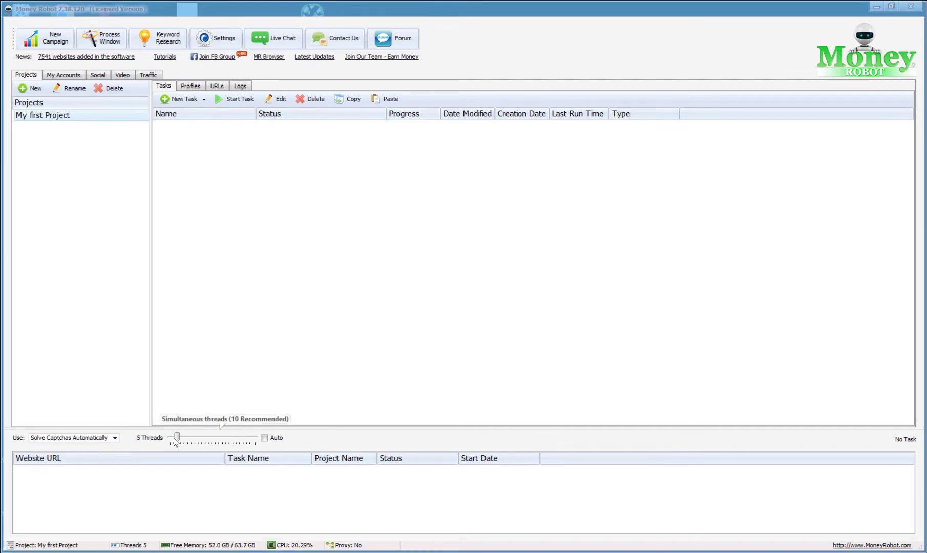
- Set the number of simultaneous threads to 50 and show the project's list of created URLs
drag(176, 441, 256, 440)
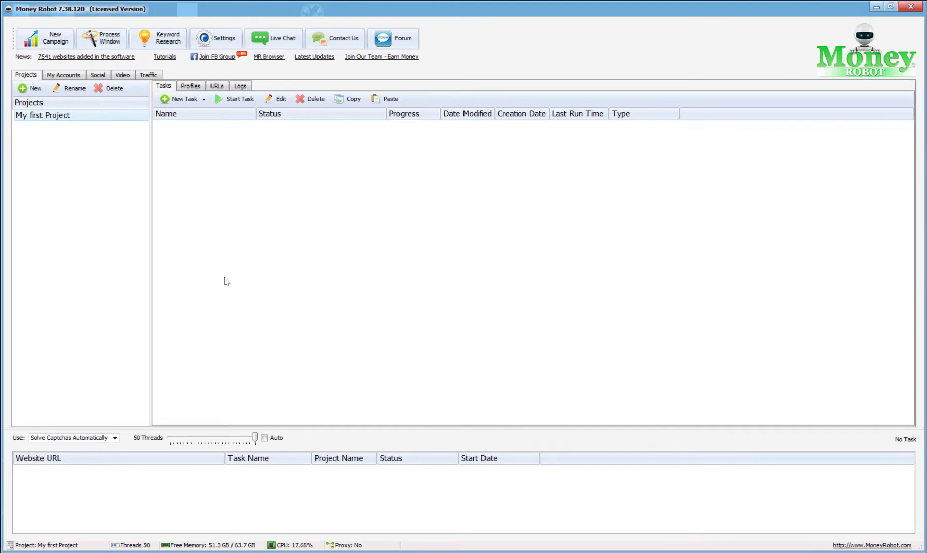
click(217, 86)
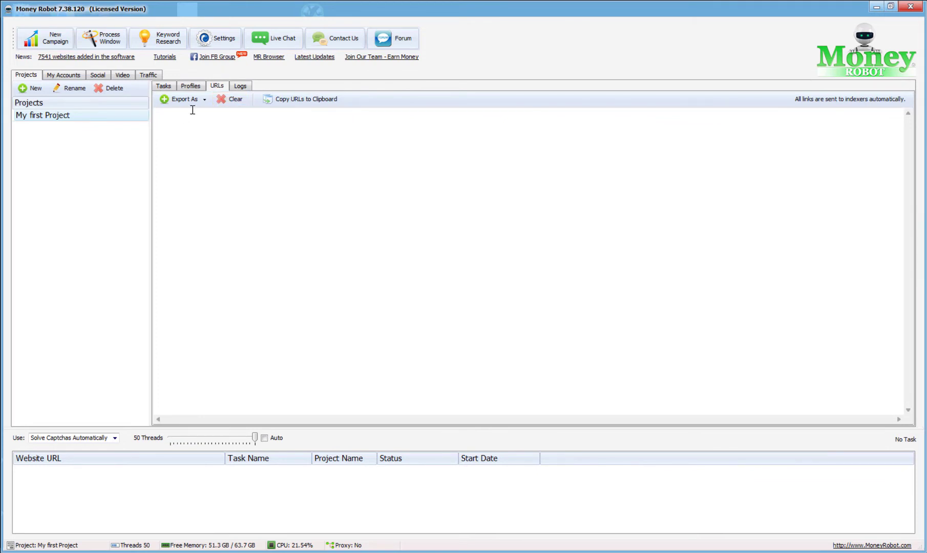
- Open the Video Ranking page and look through the whole list of submitted video URLs
click(122, 75)
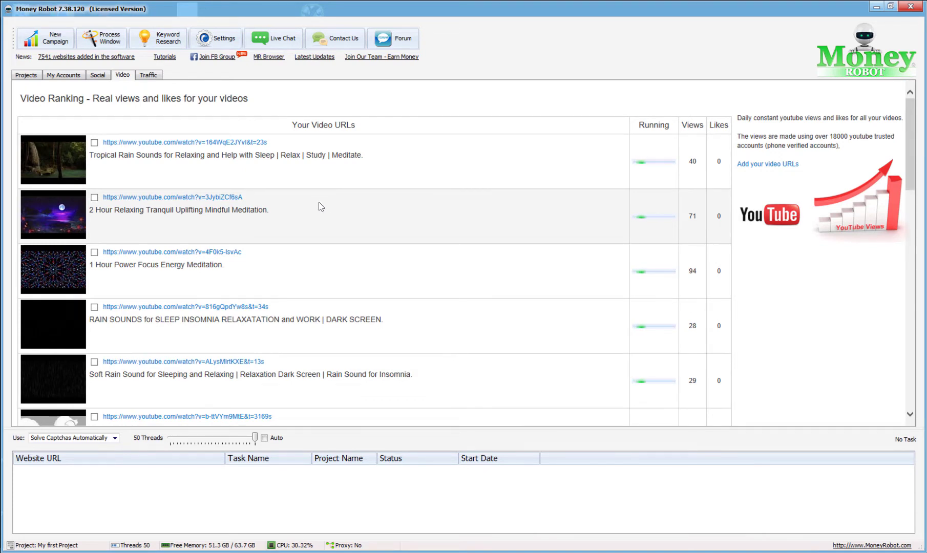
scroll(331, 196, down, 5)
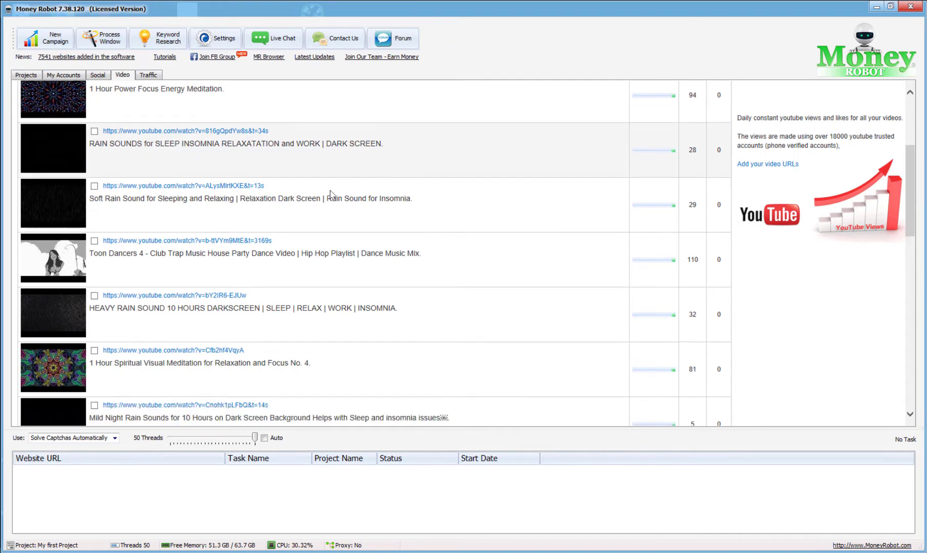
scroll(330, 198, down, 4)
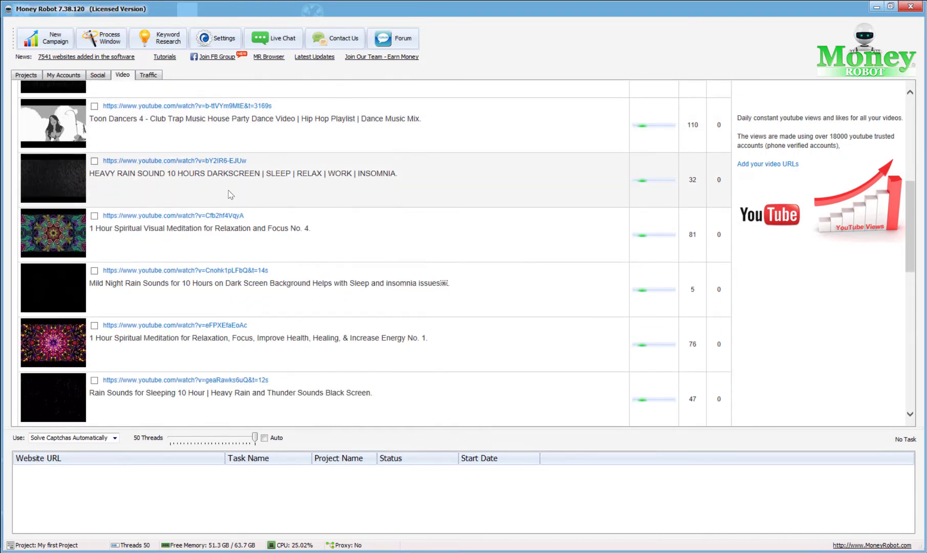
scroll(173, 217, down, 6)
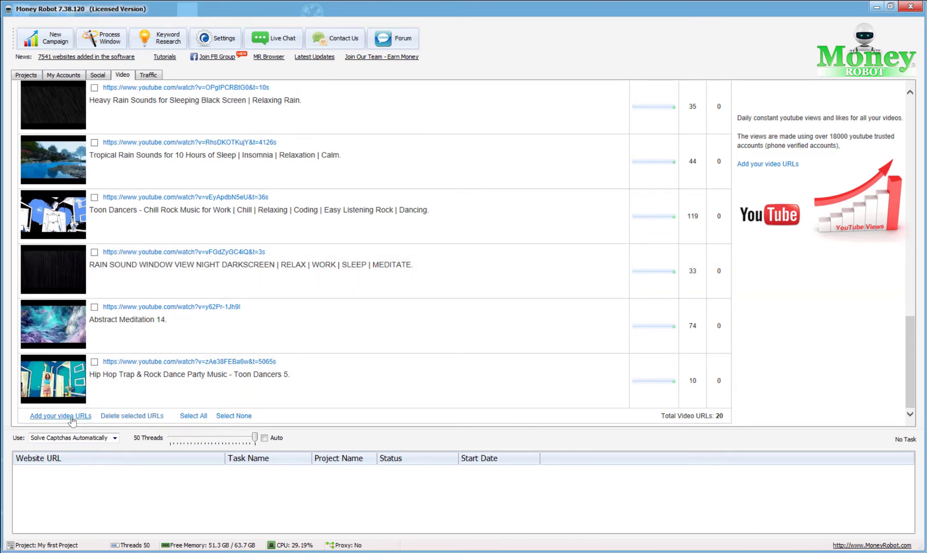
- Switch to the browser and copy the page URL of the YouTube video "Meditate and Find Your Inner Peace 2 Hours"
click(65, 420)
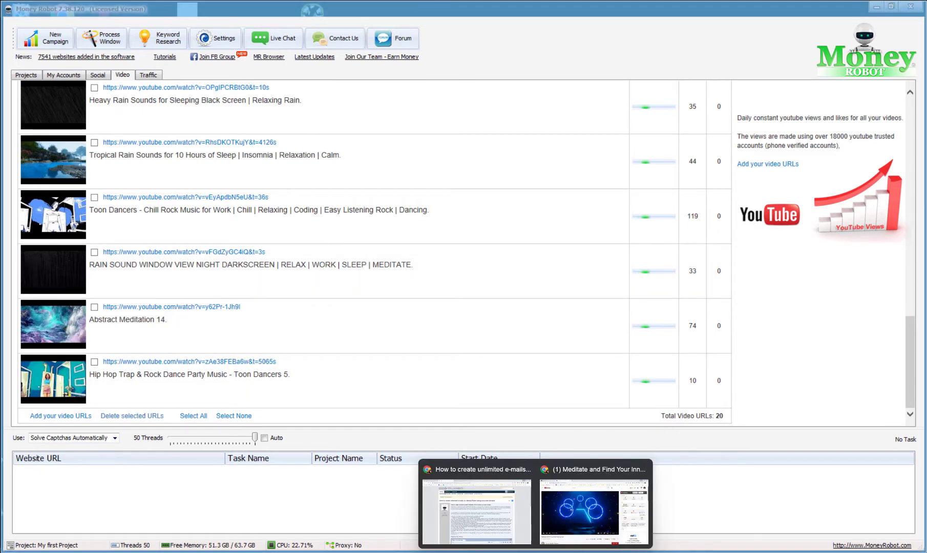
click(589, 428)
click(239, 29)
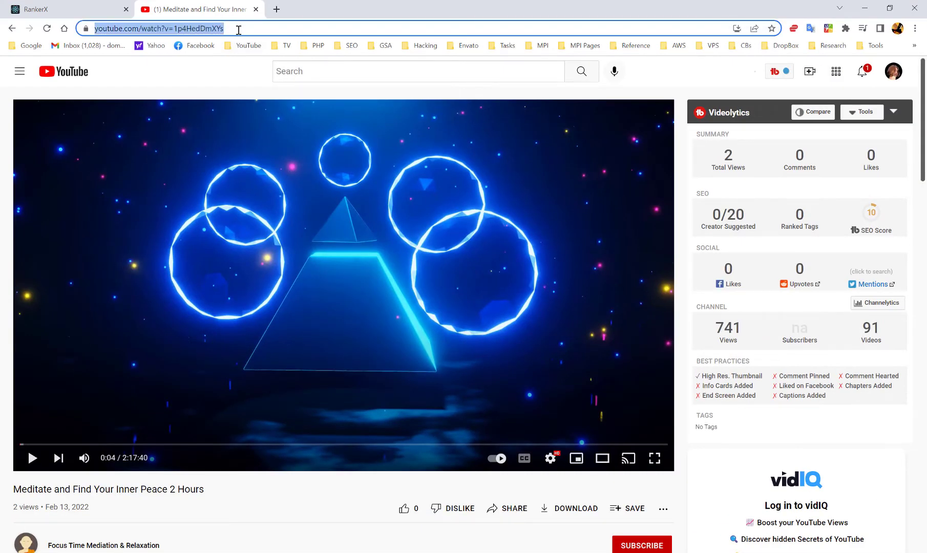
right_click(239, 32)
click(269, 104)
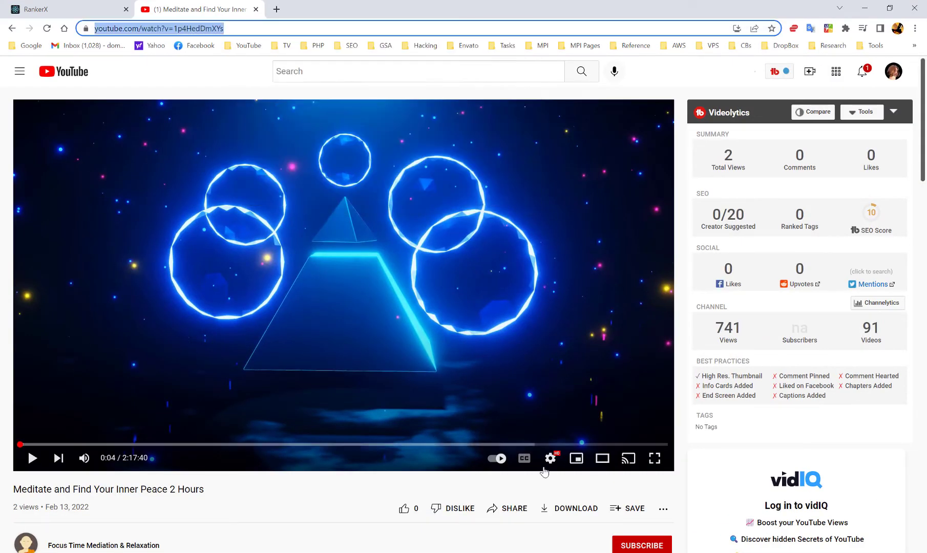
click(864, 8)
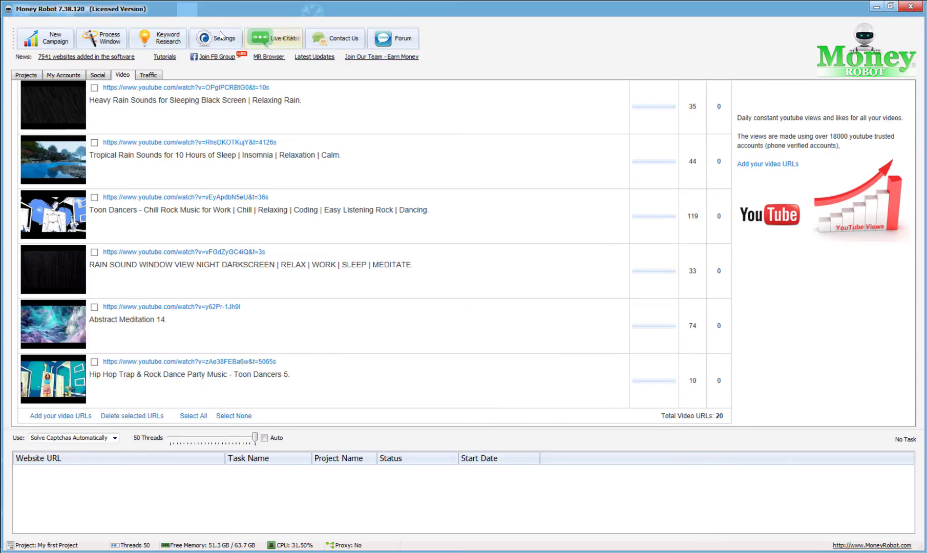
click(63, 417)
right_click(387, 173)
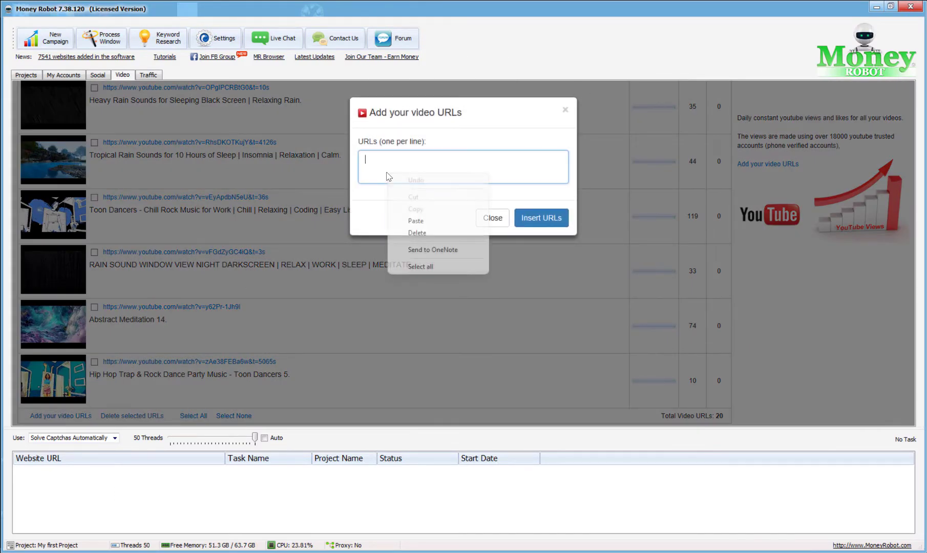
click(411, 220)
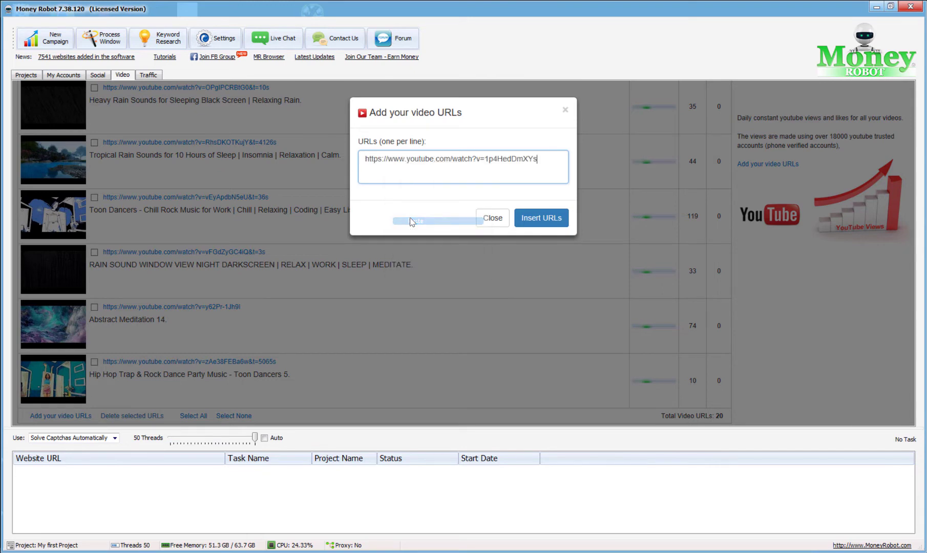
click(520, 219)
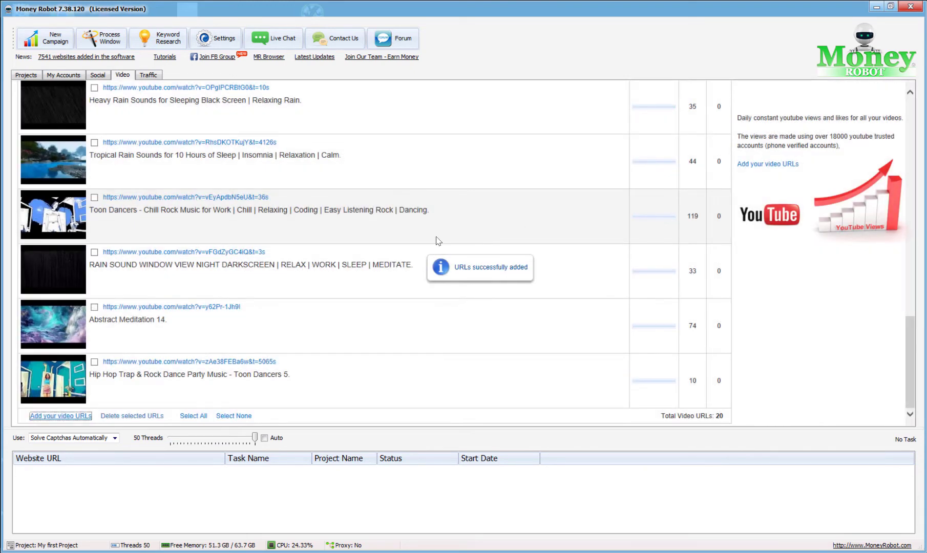
scroll(225, 376, up, 15)
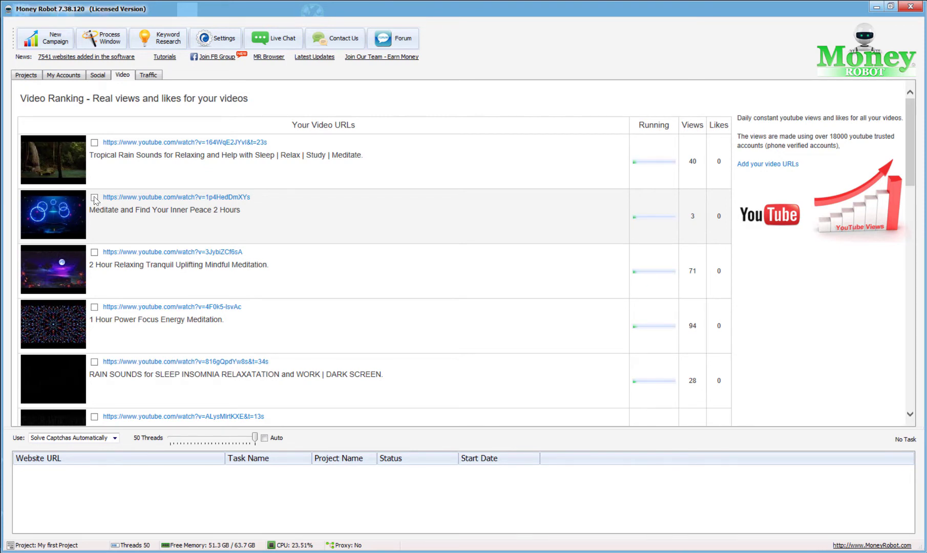
click(94, 197)
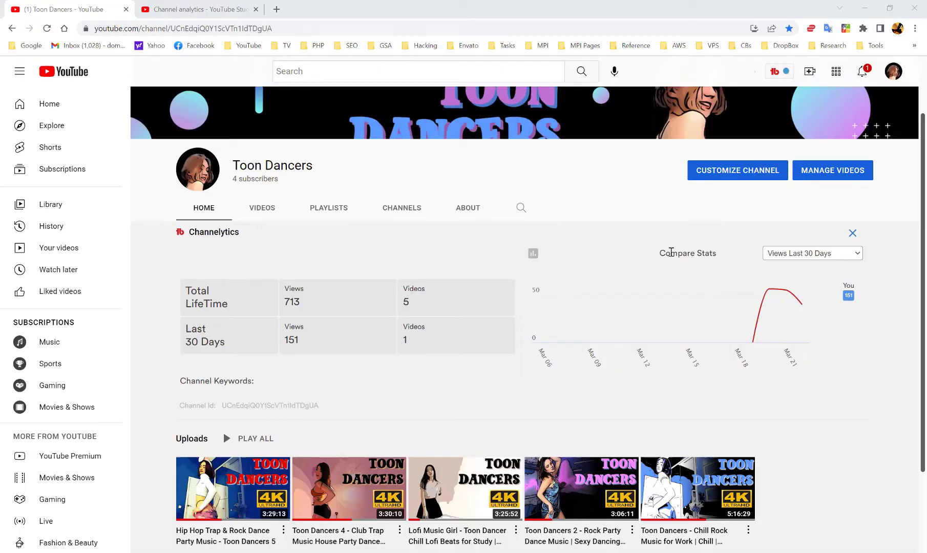
- Review the channel statistics and upload view counts on the Toon Dancers YouTube channel page
scroll(661, 250, down, 2)
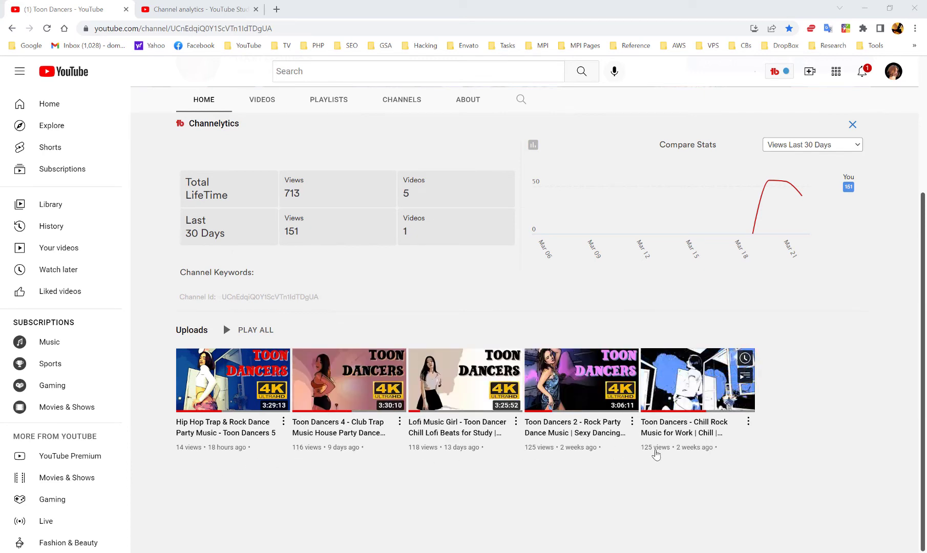
scroll(633, 445, up, 4)
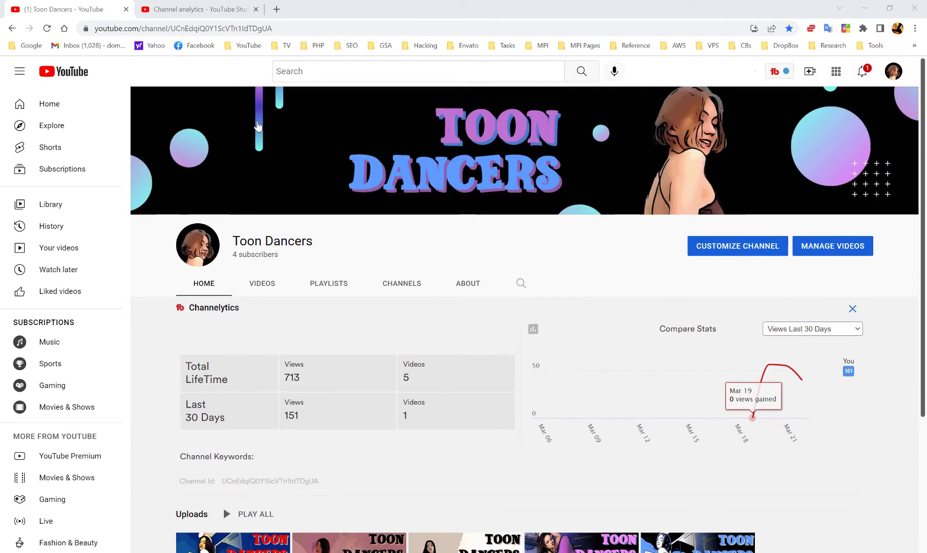
- Open the Toon Dancers channel analytics in YouTube Studio and review the views chart and top videos for the last 28 days
click(204, 9)
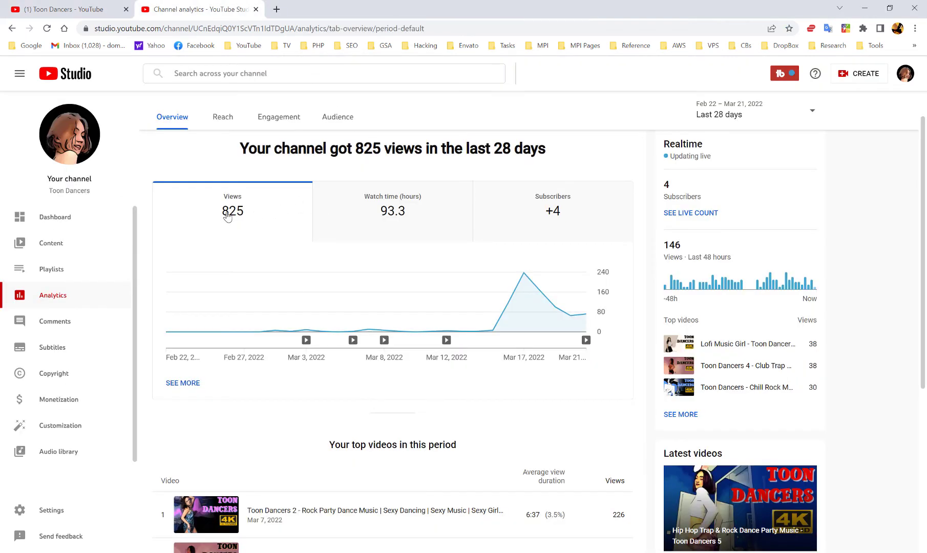
mouse_move(227, 214)
scroll(604, 381, down, 4)
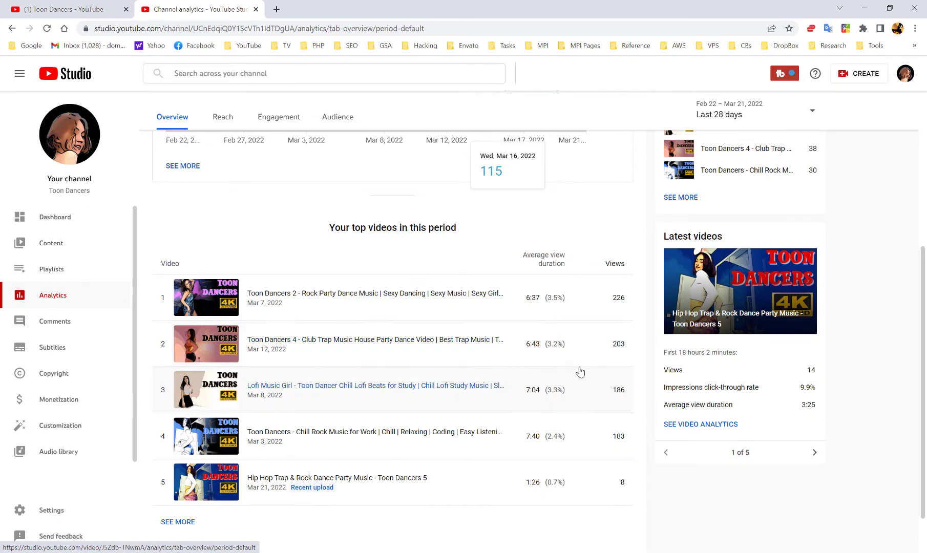
scroll(580, 372, up, 2)
scroll(580, 372, up, 5)
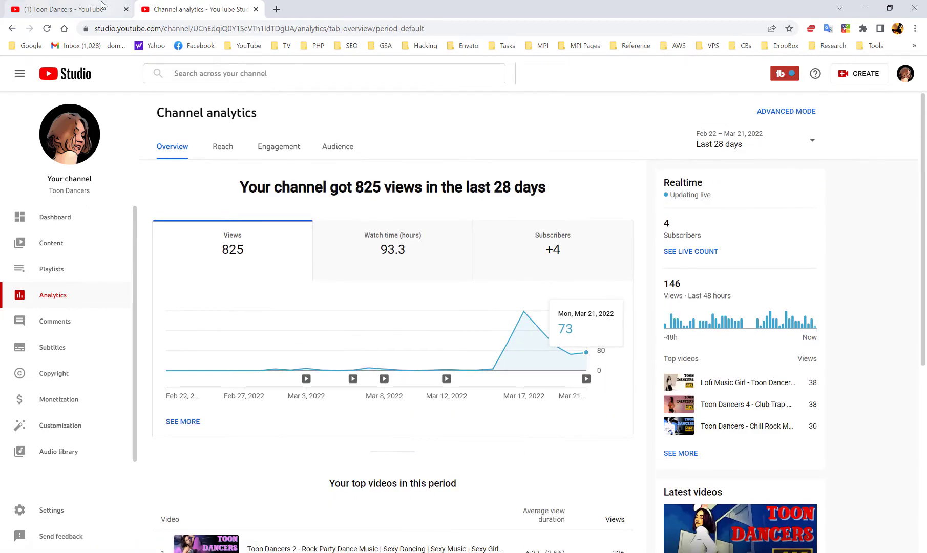
- Return to the Toon Dancers channel page and compare the public view counts of its uploads
click(67, 9)
scroll(414, 357, down, 4)
scroll(389, 409, up, 4)
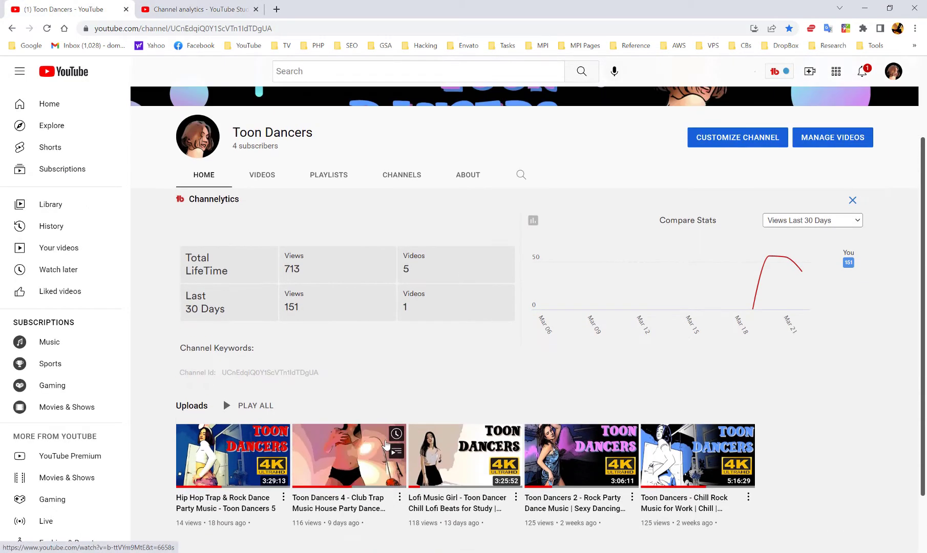
- Go back to the Toon Dancers analytics and examine the watch time total and the average view duration of each top video
click(204, 4)
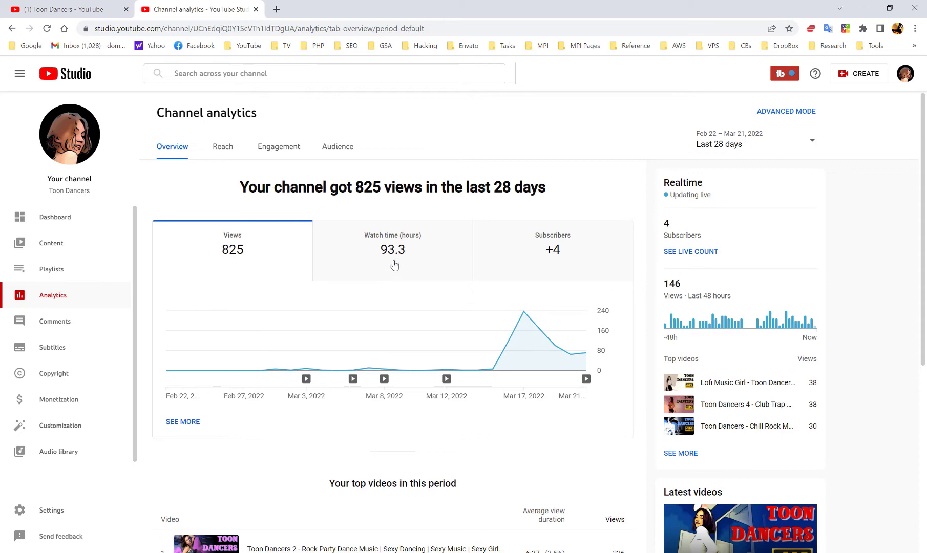
scroll(394, 262, down, 1)
scroll(385, 236, up, 1)
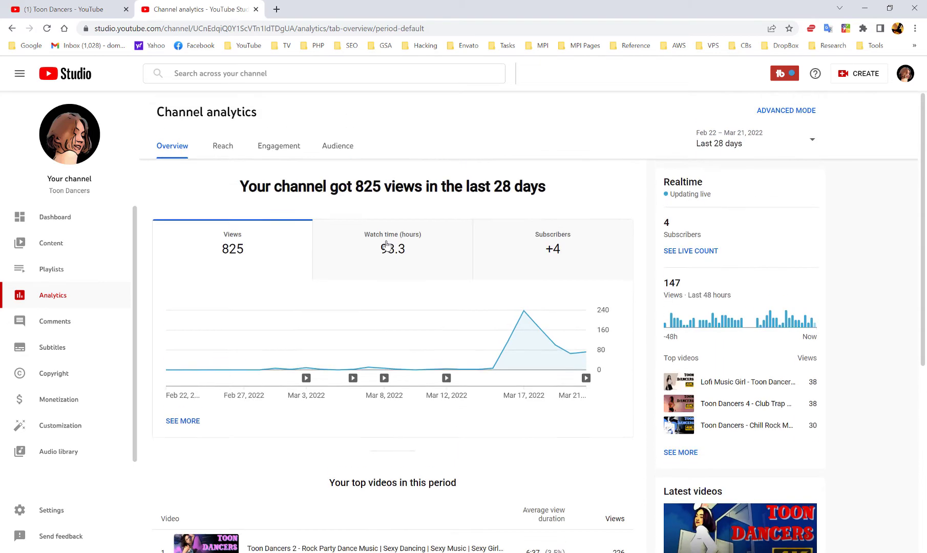
mouse_move(387, 262)
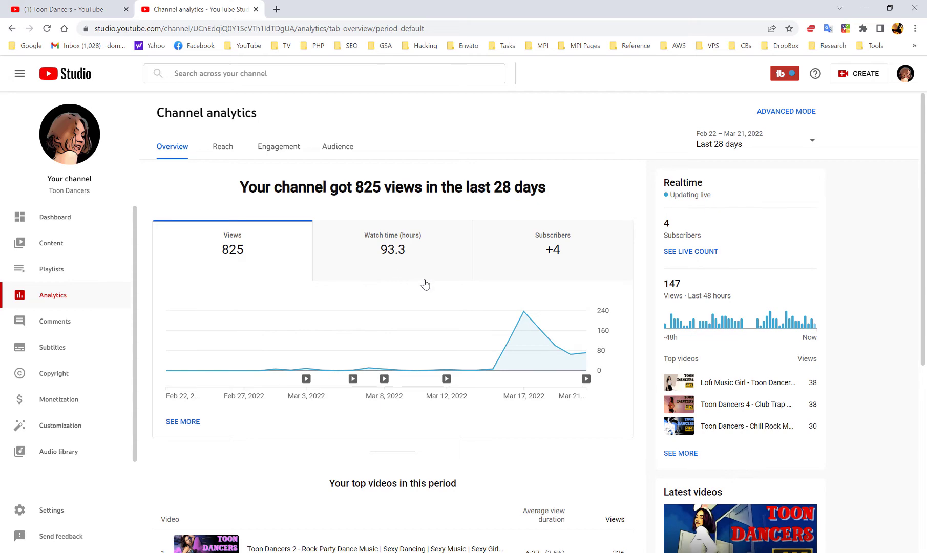
scroll(425, 283, down, 3)
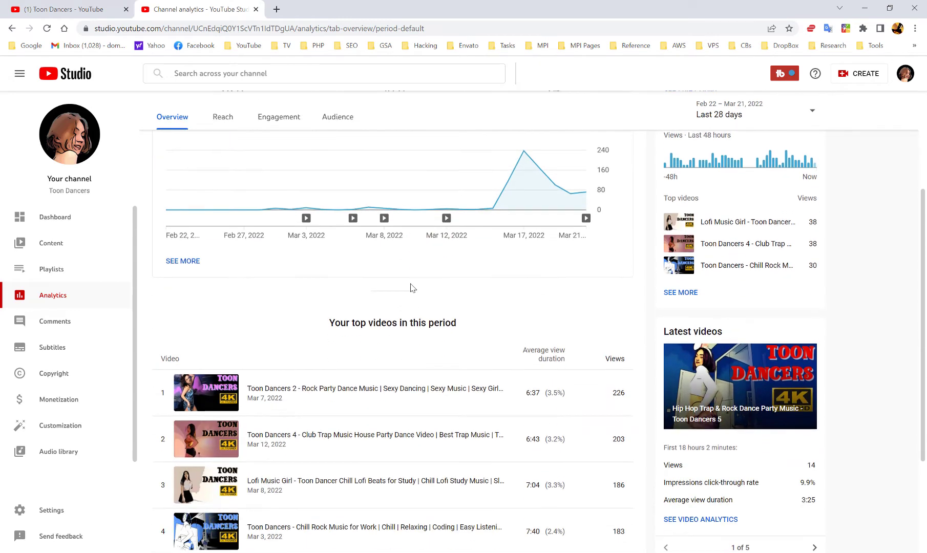
scroll(372, 300, down, 2)
scroll(373, 297, up, 5)
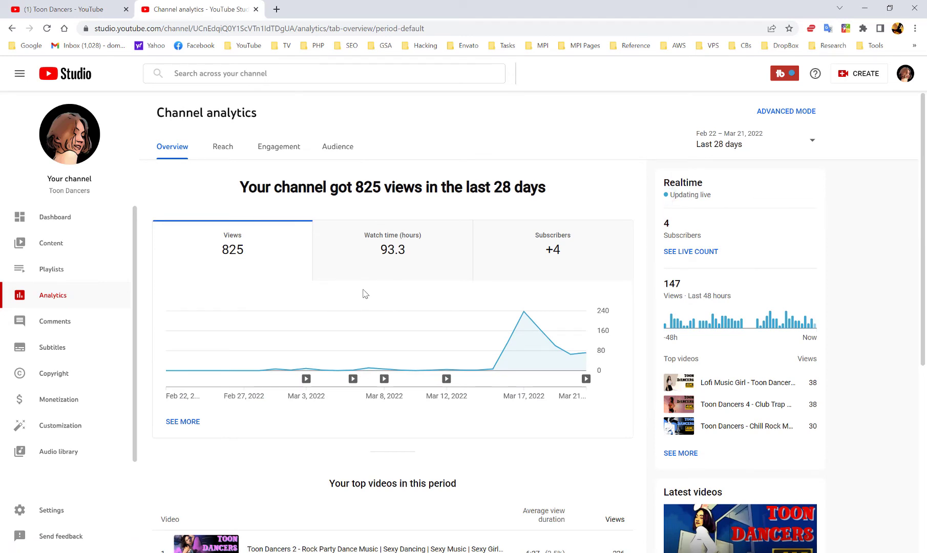
mouse_move(476, 378)
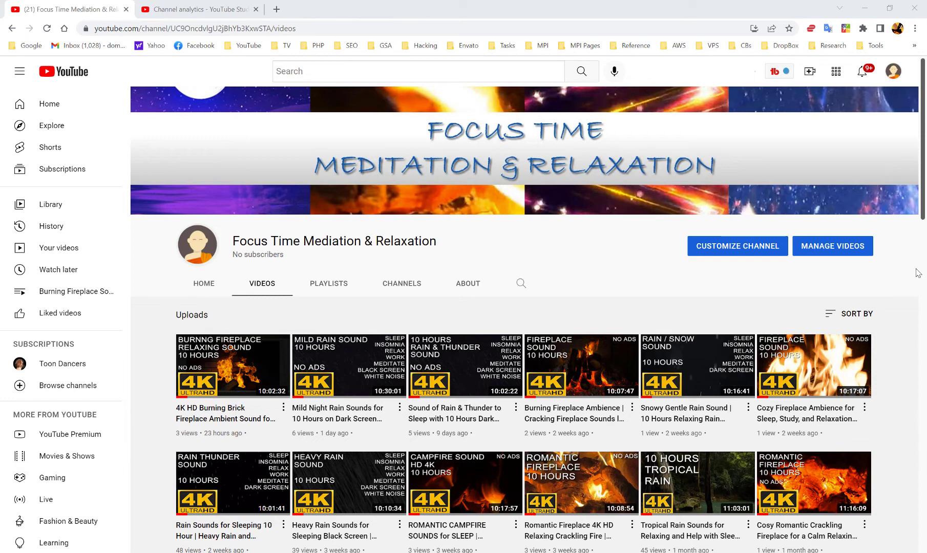
- Browse the uploaded videos on the Focus Time Mediation & Relaxation channel page
scroll(262, 279, down, 2)
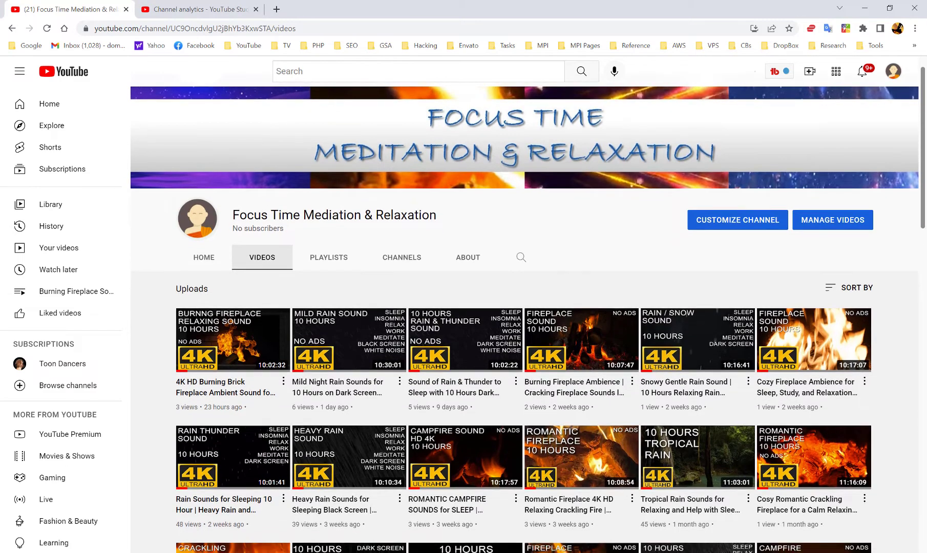
scroll(925, 364, down, 8)
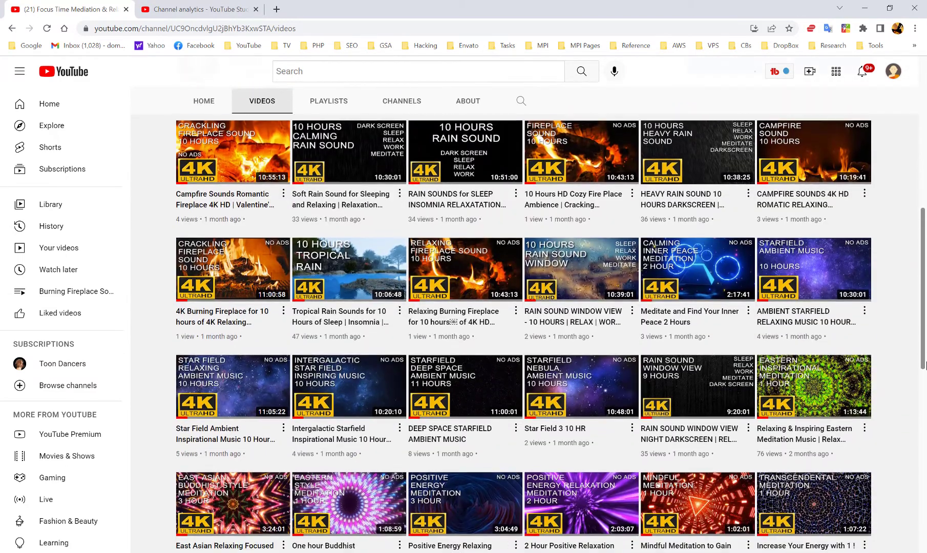
drag(925, 364, 918, 195)
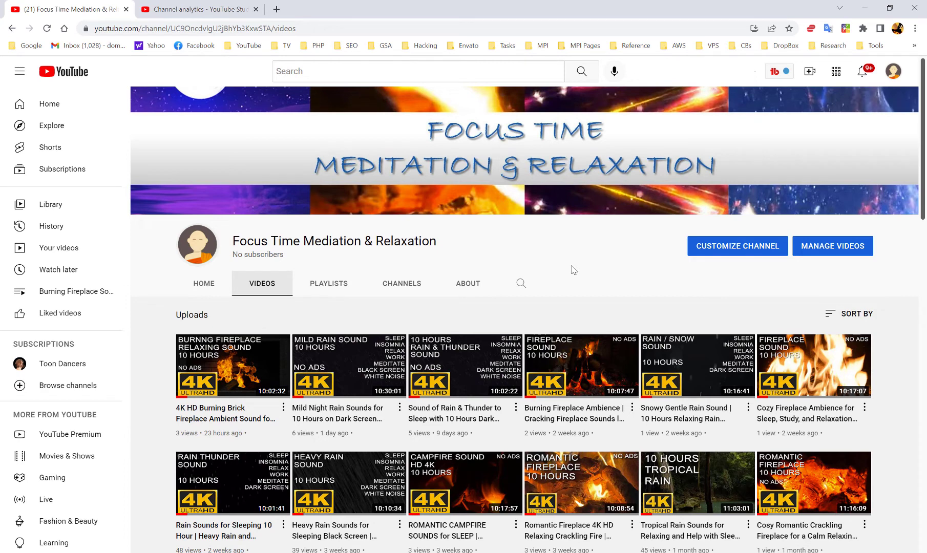
- Open the Focus Time channel analytics and review its views, watch time and top videos for the last 28 days
click(198, 9)
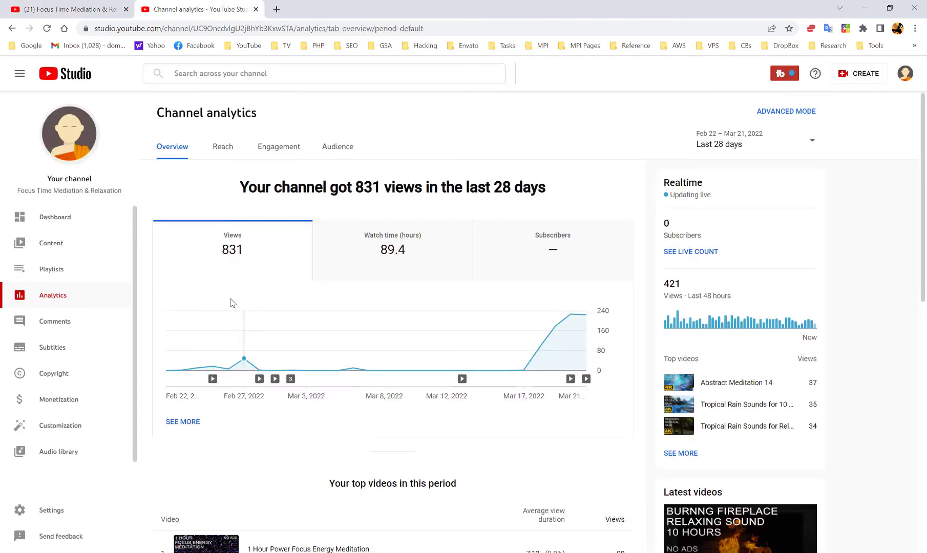
mouse_move(242, 253)
scroll(391, 264, down, 1)
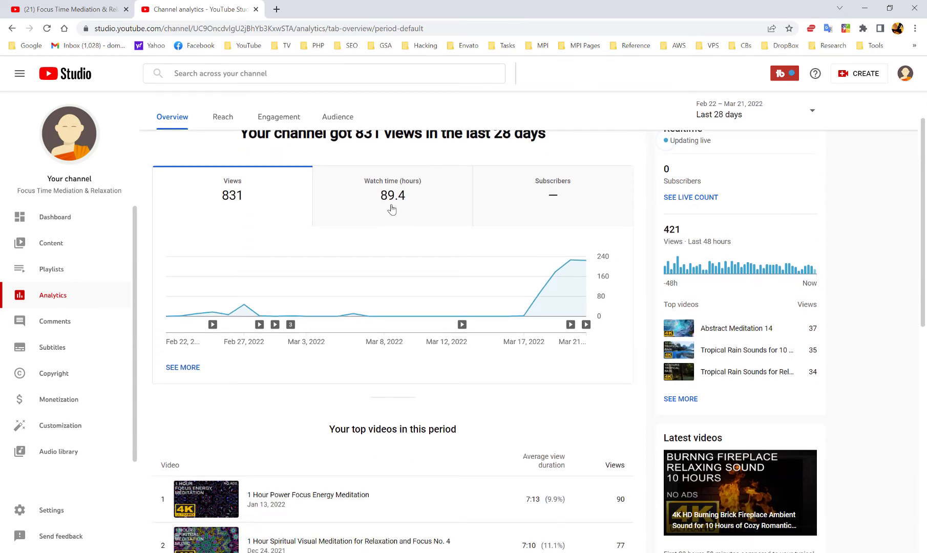
mouse_move(391, 207)
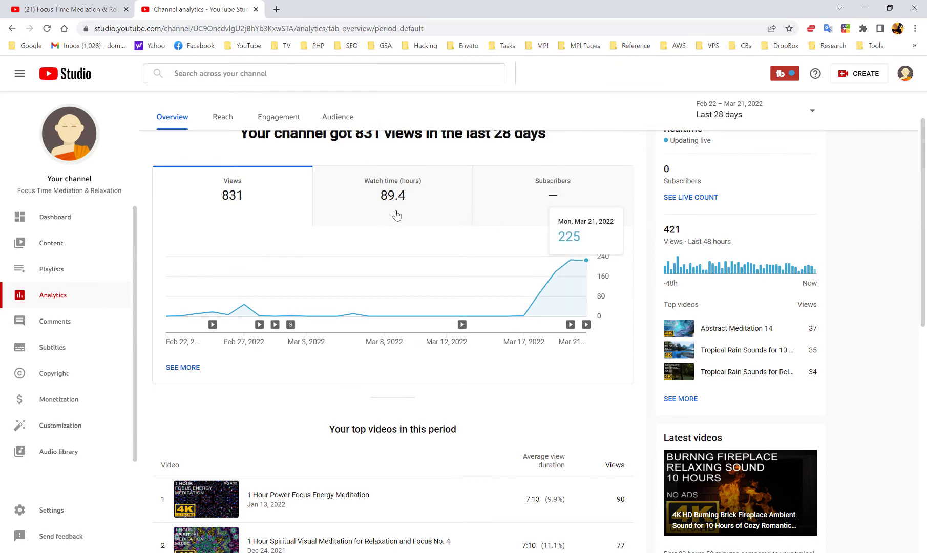
scroll(401, 224, down, 8)
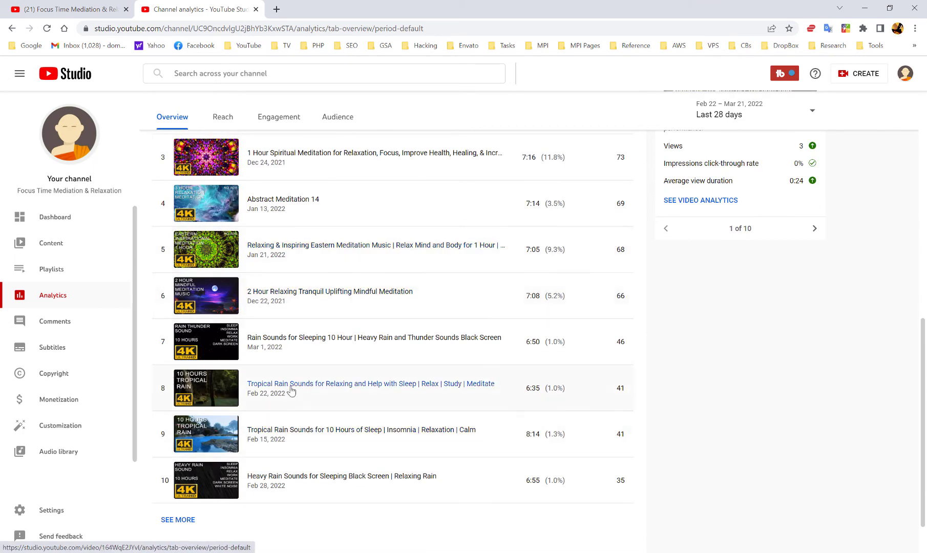
scroll(210, 352, up, 4)
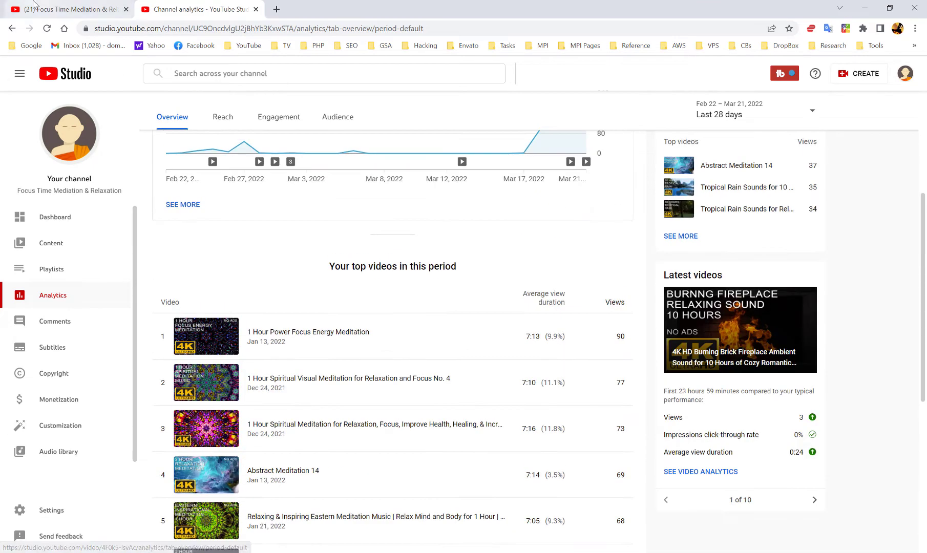
- Return to the Focus Time uploads and compare the view counts of the rain and meditation videos with the others
key(ctrl+Tab)
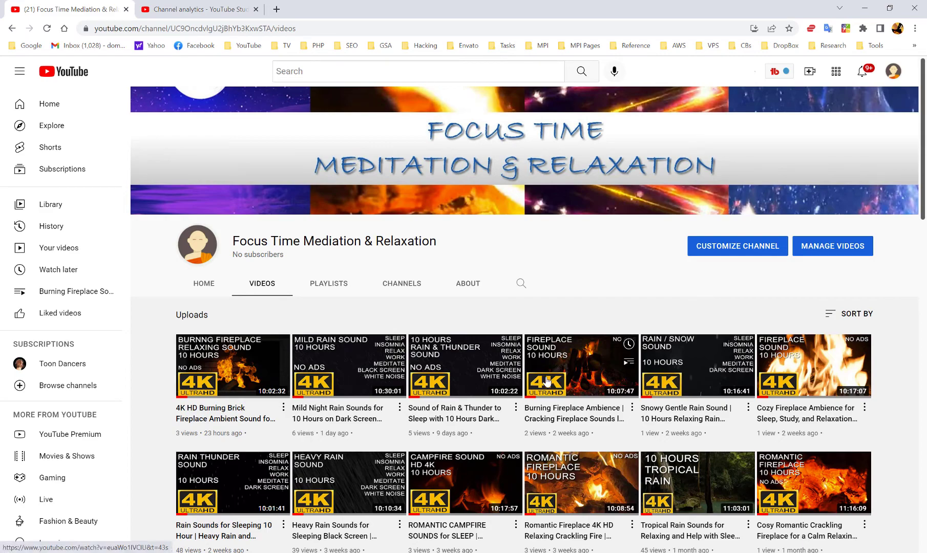
scroll(571, 382, down, 7)
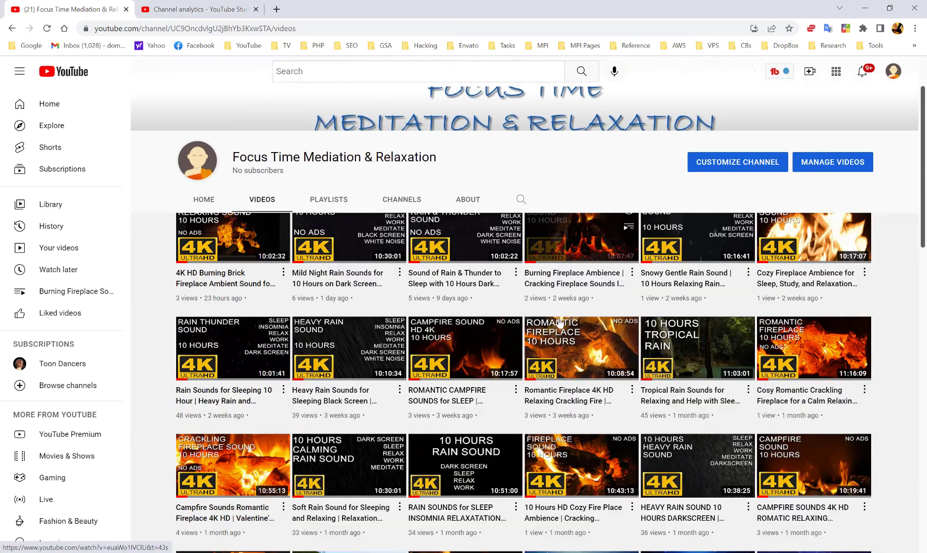
scroll(565, 333, down, 5)
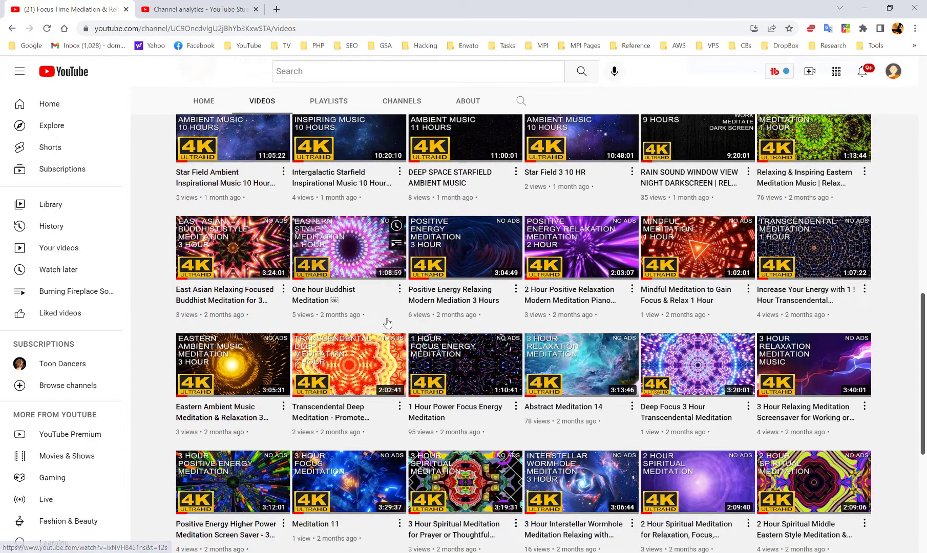
mouse_move(590, 347)
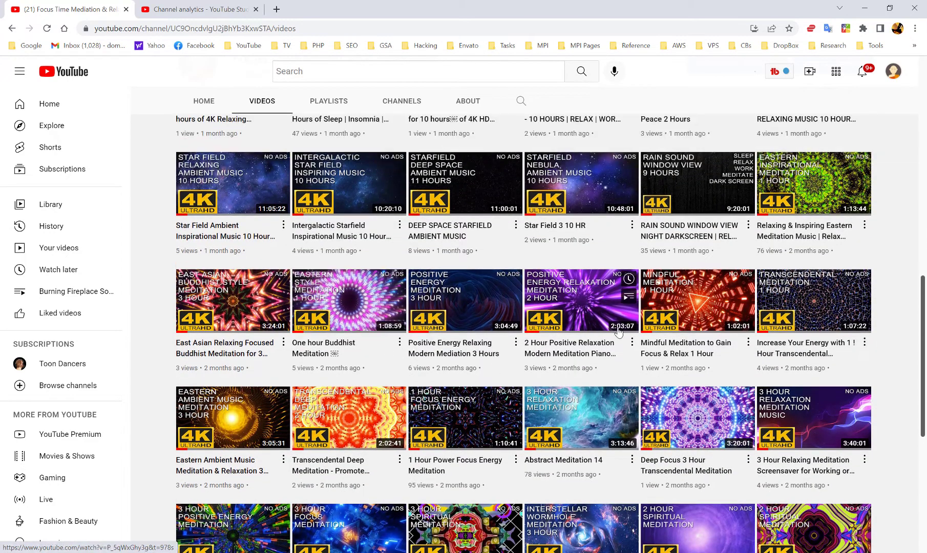
scroll(578, 339, up, 9)
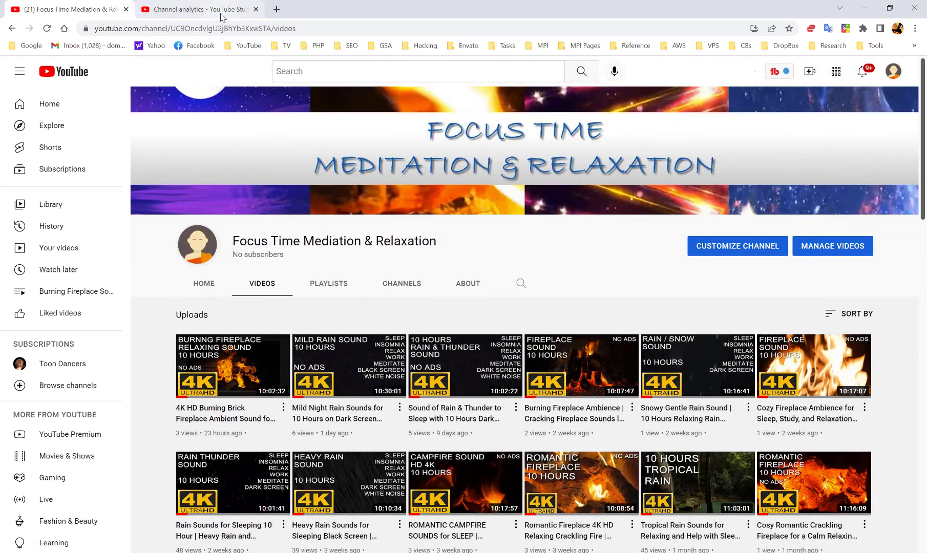
- Examine the recent daily views in the Focus Time analytics, then switch the chart to watch time in hours
click(200, 9)
scroll(568, 323, up, 1)
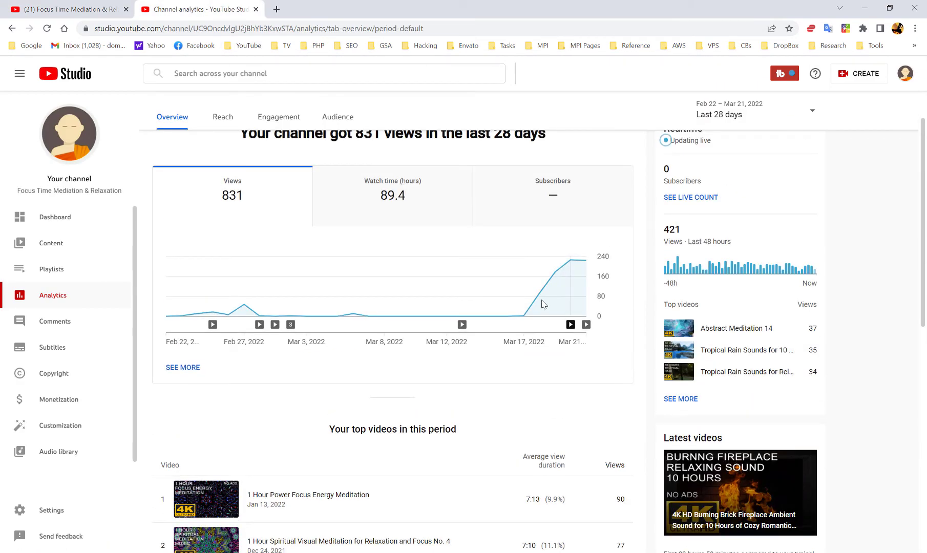
mouse_move(600, 275)
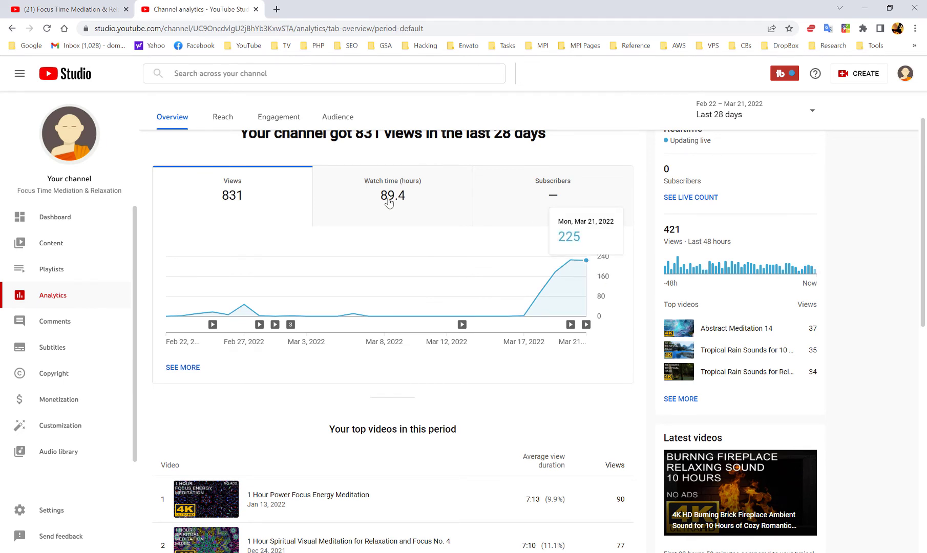
click(400, 213)
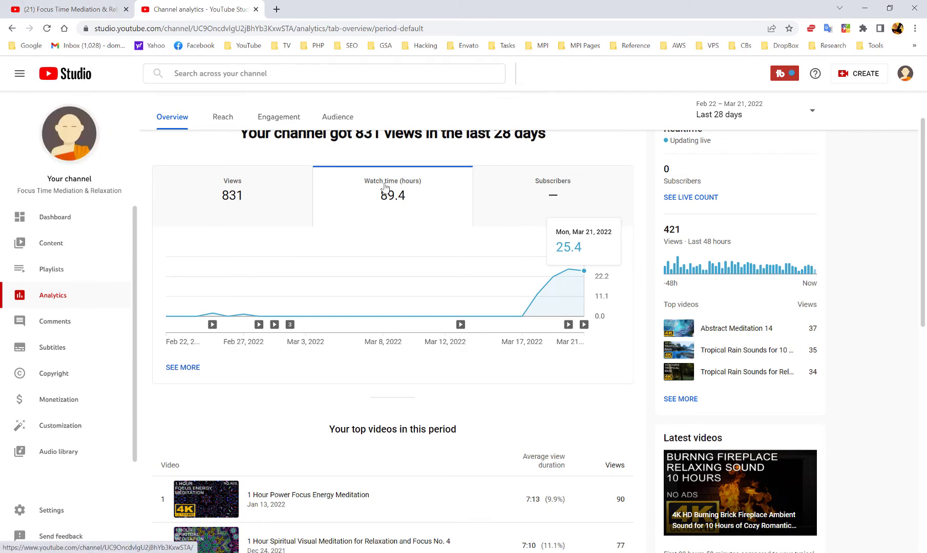
scroll(687, 213, up, 2)
- Recheck the view counts of the newest uploads on the Focus Time channel's video page
click(78, 4)
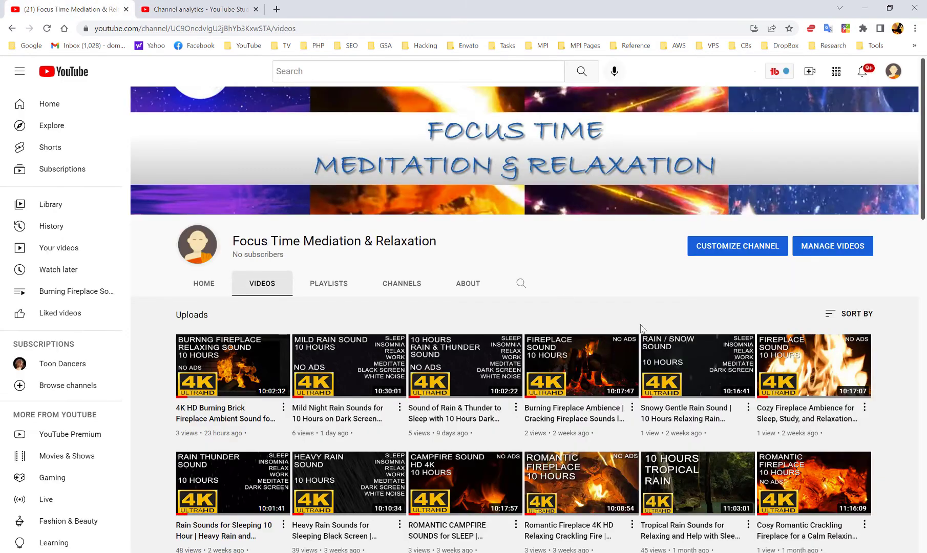
scroll(617, 351, down, 3)
scroll(617, 351, up, 3)
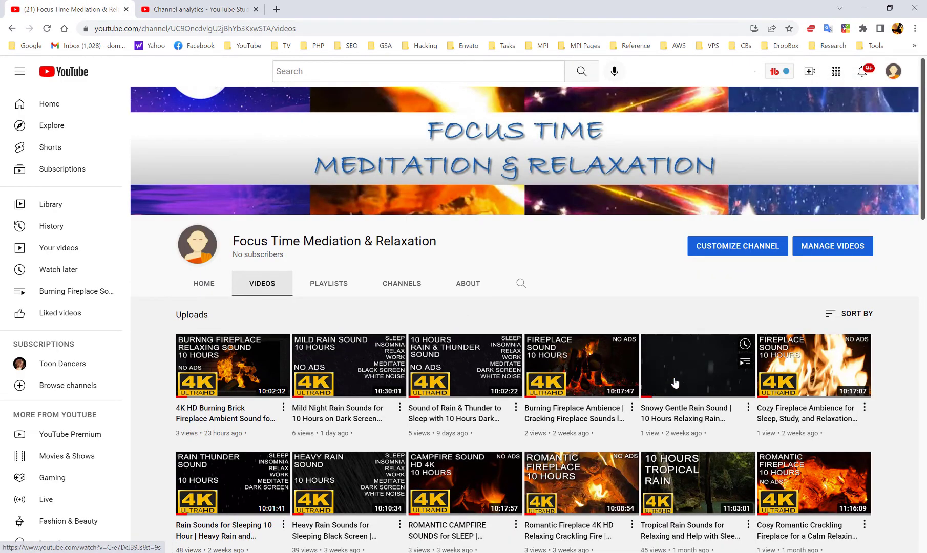
- Switch back to Money Robot and look through the view counts of all video ranking URLs
click(863, 4)
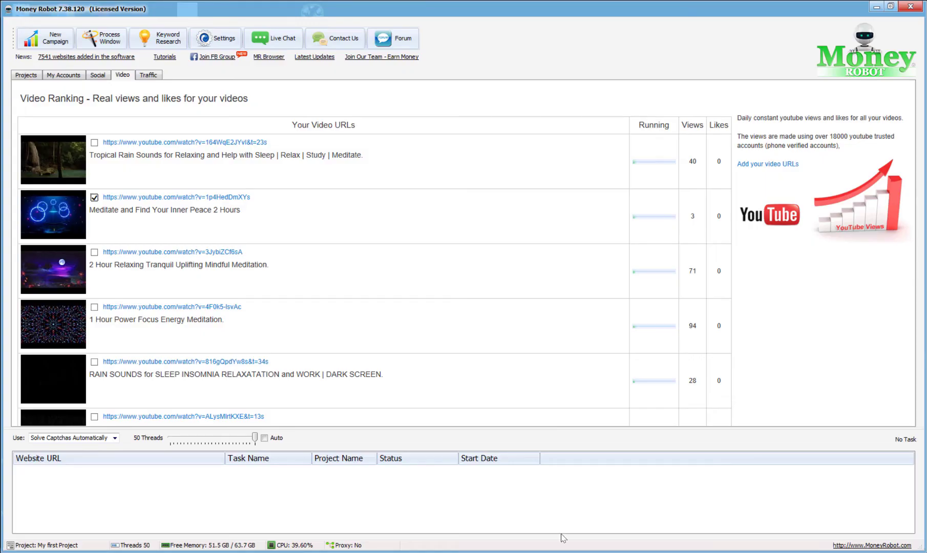
scroll(435, 217, down, 5)
scroll(422, 234, down, 10)
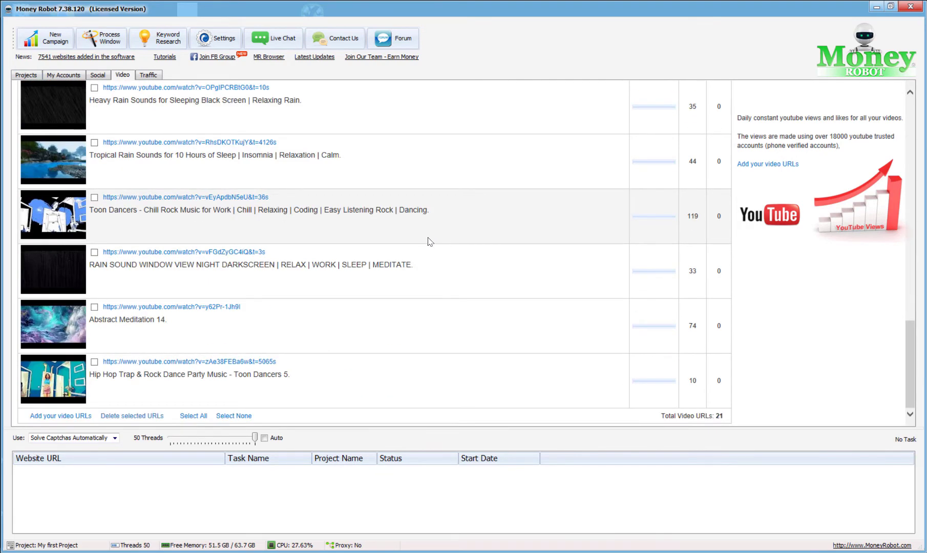
scroll(428, 240, up, 13)
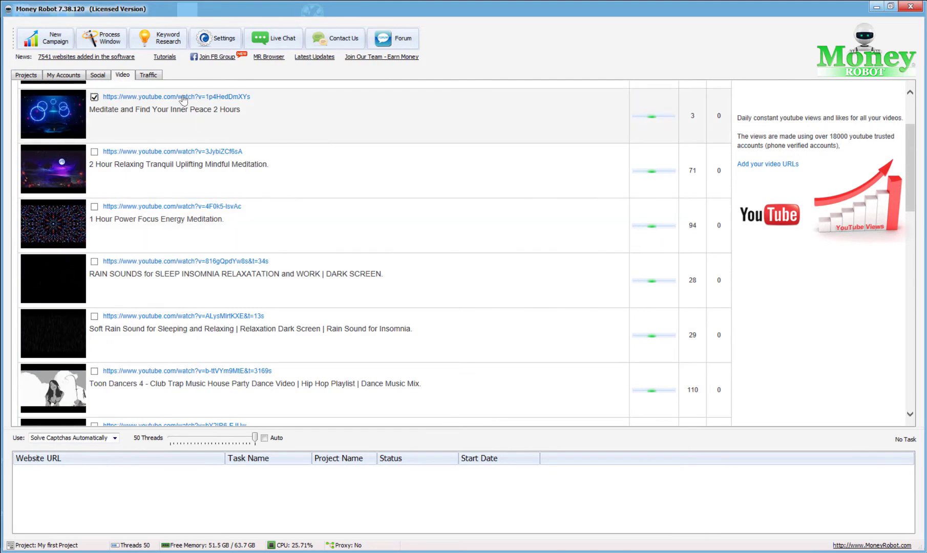
- Look at the Social Media likes and shares page, then go to the Projects page
click(97, 74)
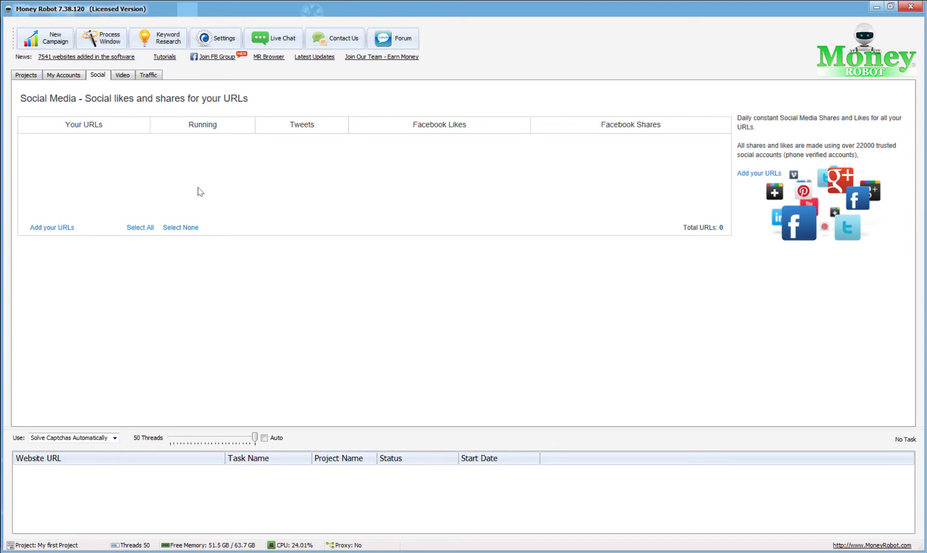
click(31, 74)
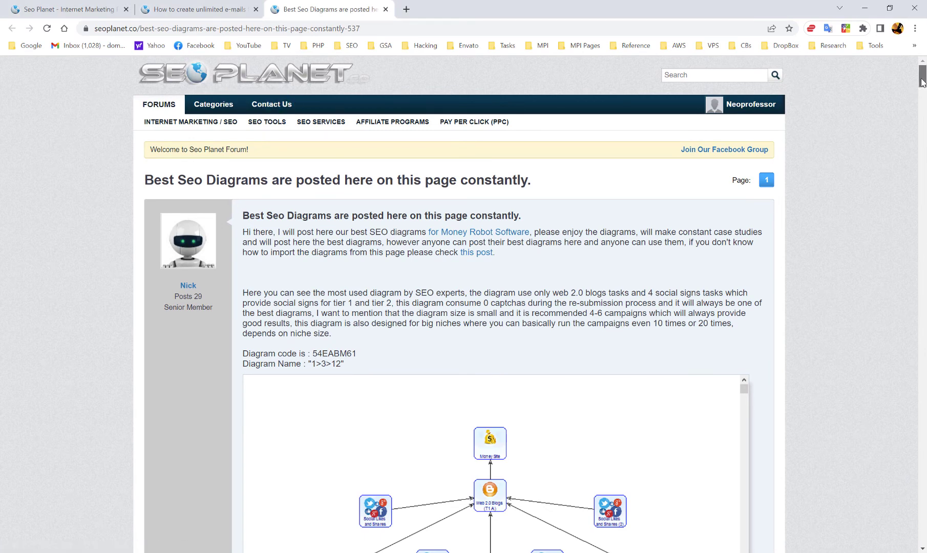
- On the SEO Planet best diagrams page in the browser, find the "Social Bookmarks Power" diagram and select its ID B3070KSL
drag(922, 82, 759, 253)
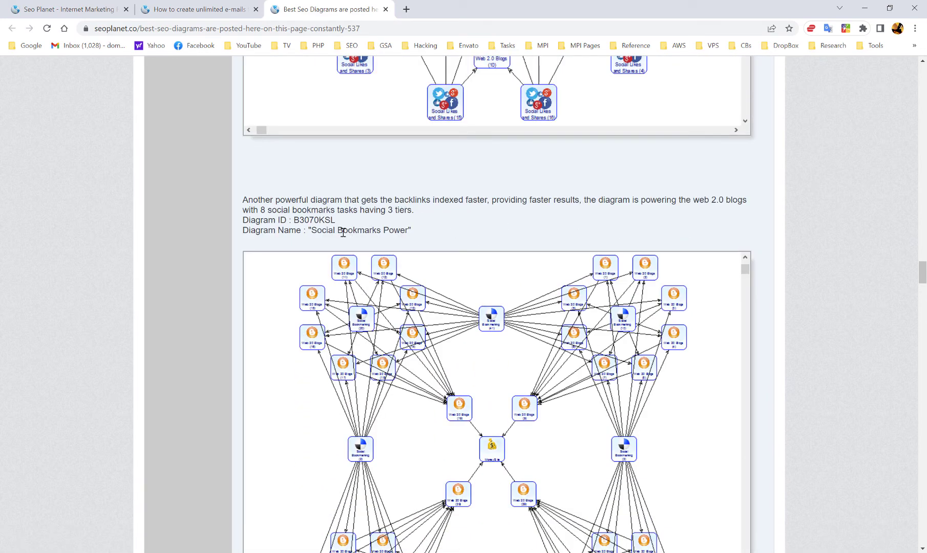
double_click(304, 218)
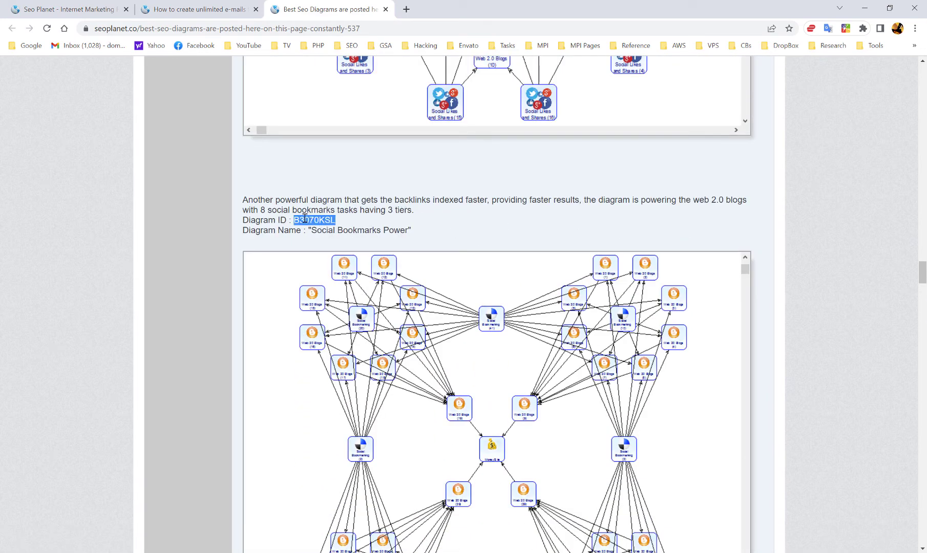
- Copy the diagram ID B3070KSL, switch to Money Robot, and import that diagram through a new SEO campaign
right_click(304, 219)
click(324, 229)
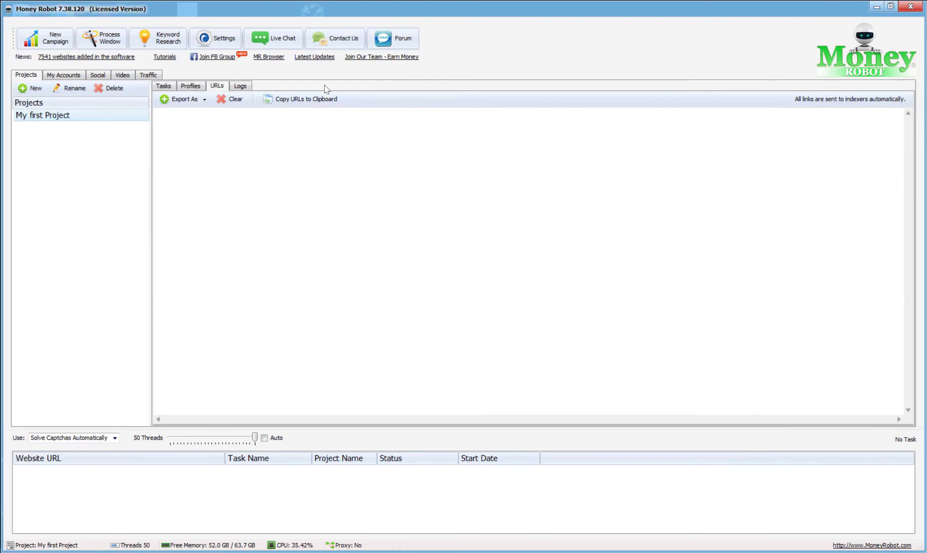
click(51, 39)
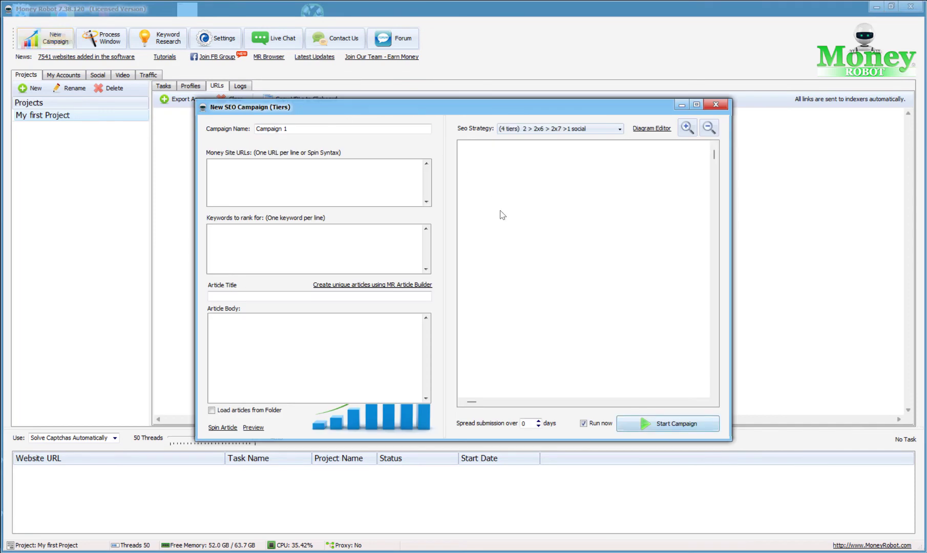
right_click(495, 187)
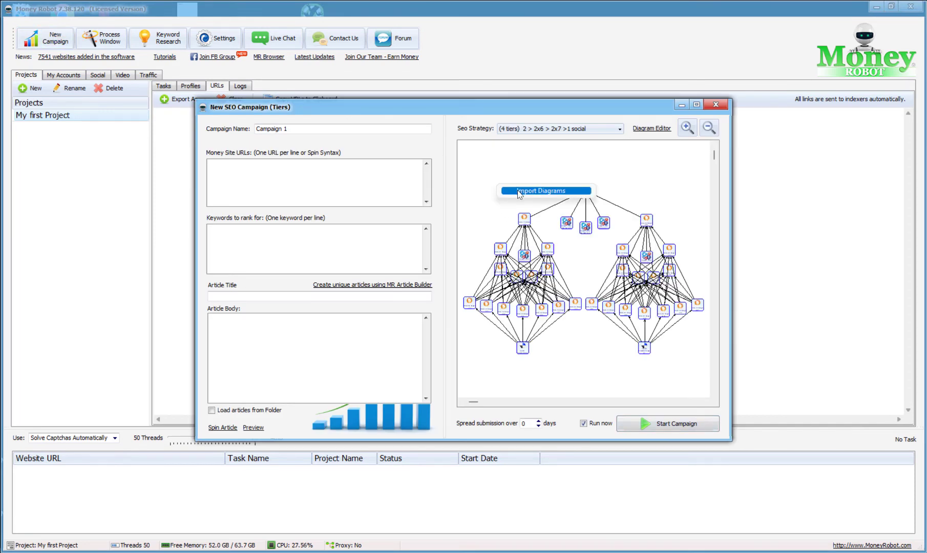
click(518, 192)
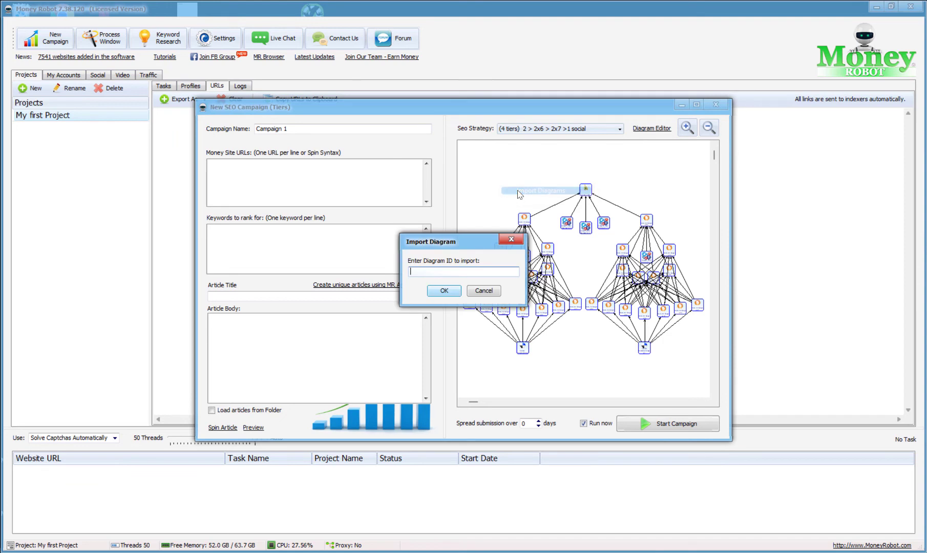
right_click(431, 270)
click(456, 311)
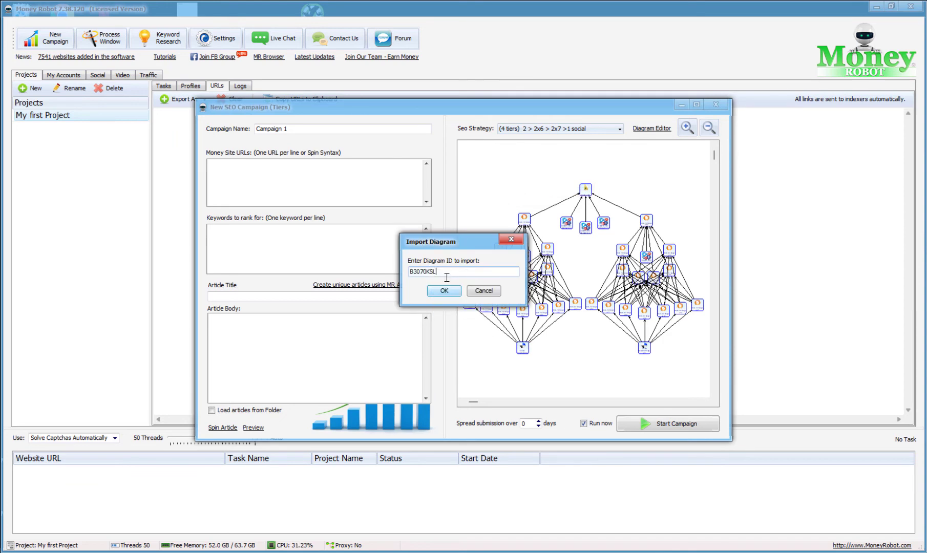
click(444, 291)
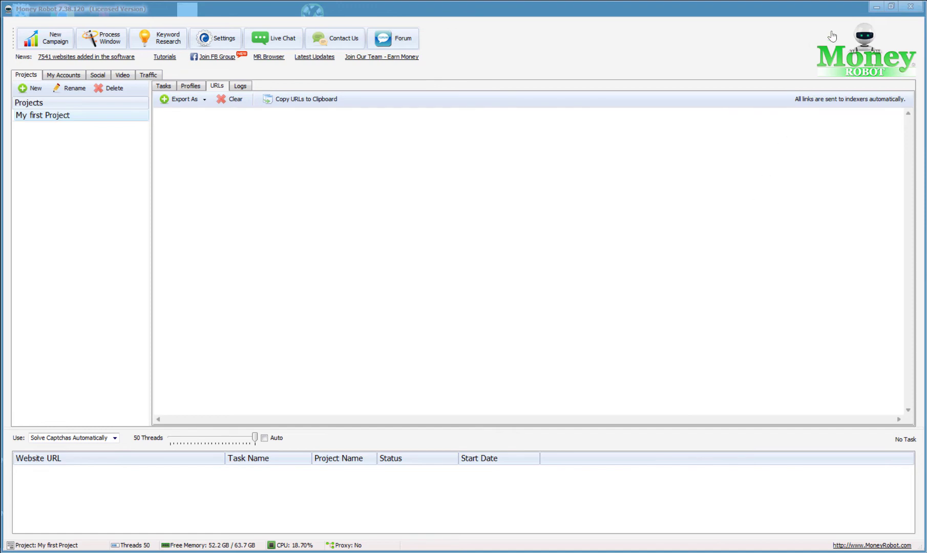
- Look at the Campaigns page in RankerX, then switch to GSA Search Engine Ranker
click(876, 7)
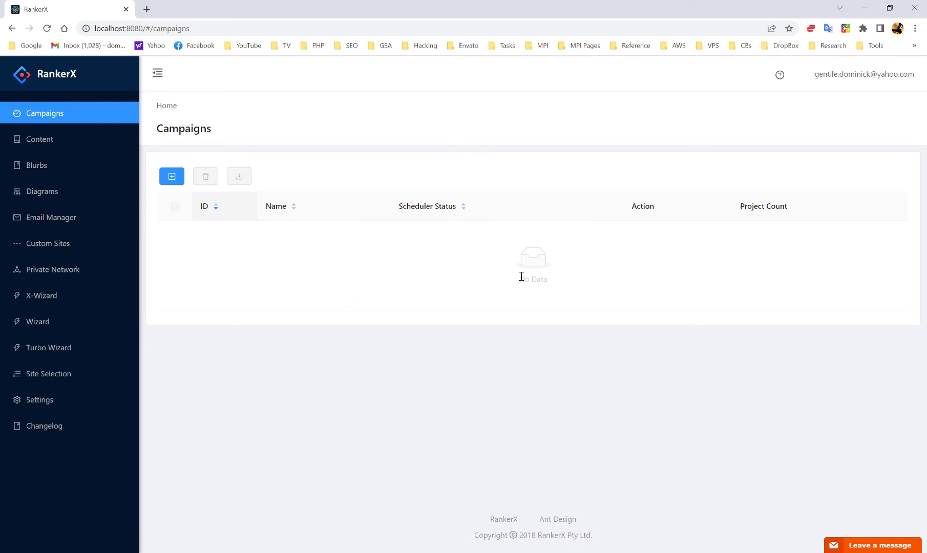
click(874, 6)
mouse_move(571, 552)
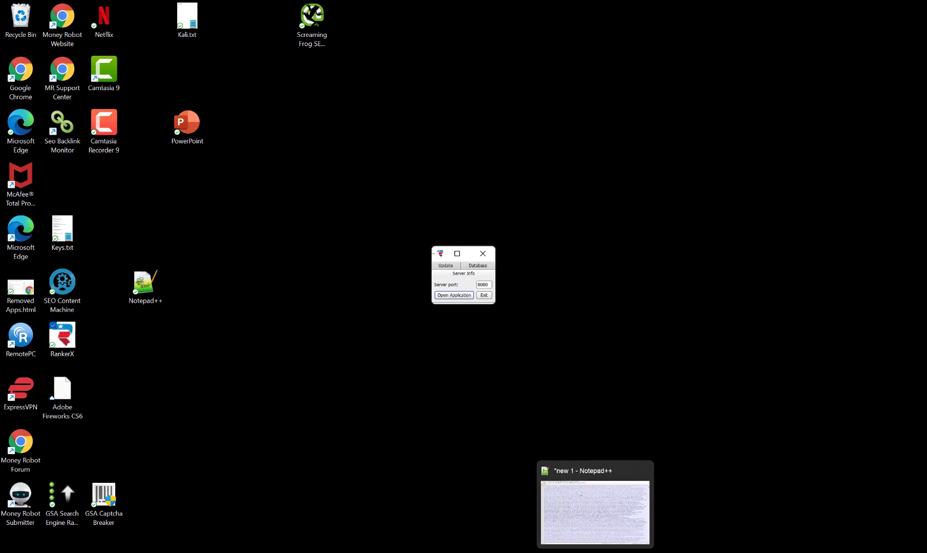
click(457, 254)
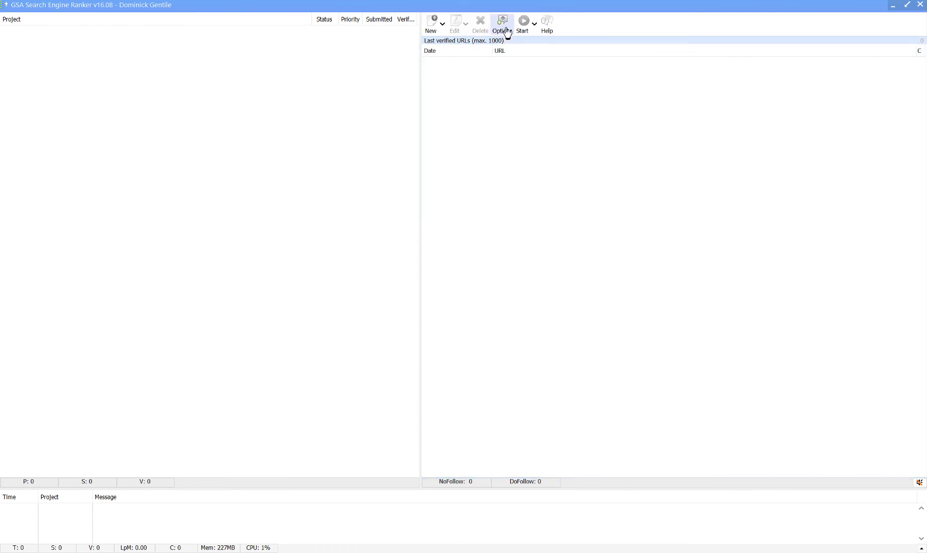
- Start a new project and add Article, Directory, Document Sharing, Exploit and Forum to its submission targets
click(431, 28)
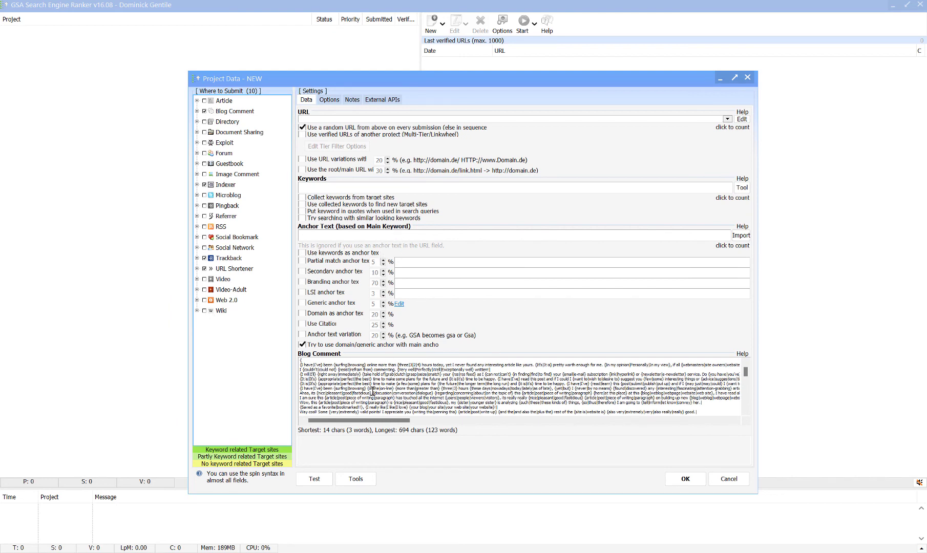
click(204, 122)
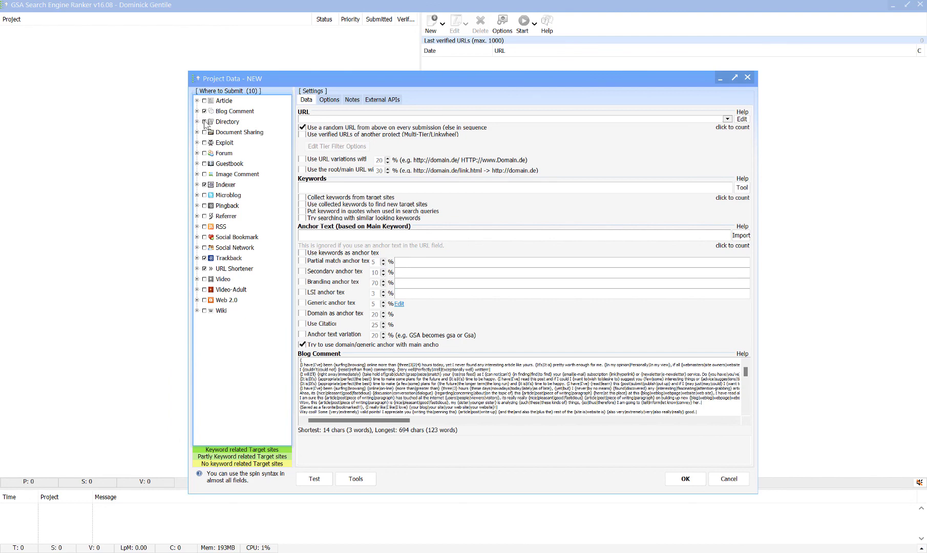
click(204, 101)
click(204, 133)
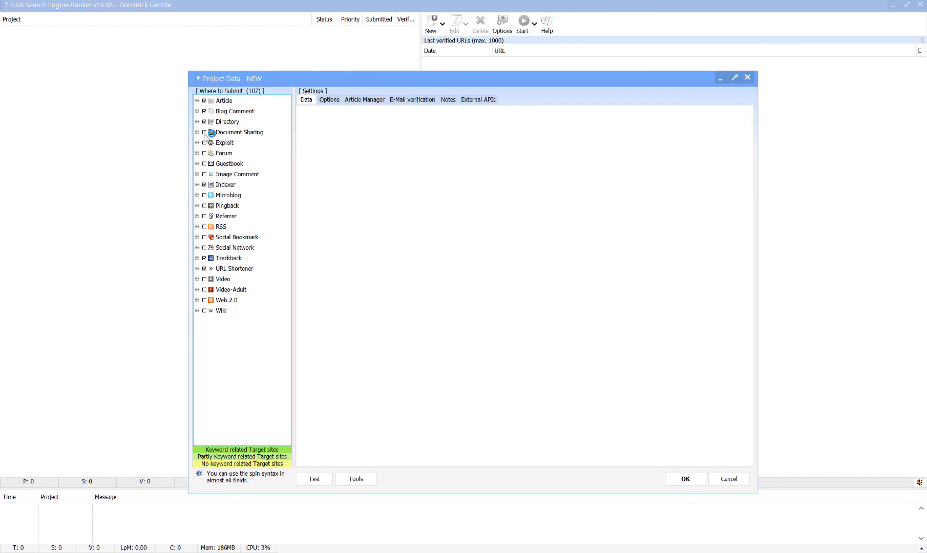
click(205, 142)
click(205, 154)
- Look through the new project's data fields, including the descriptions, About Yourself text, and forum and blog comments
scroll(430, 248, down, 10)
scroll(430, 246, down, 5)
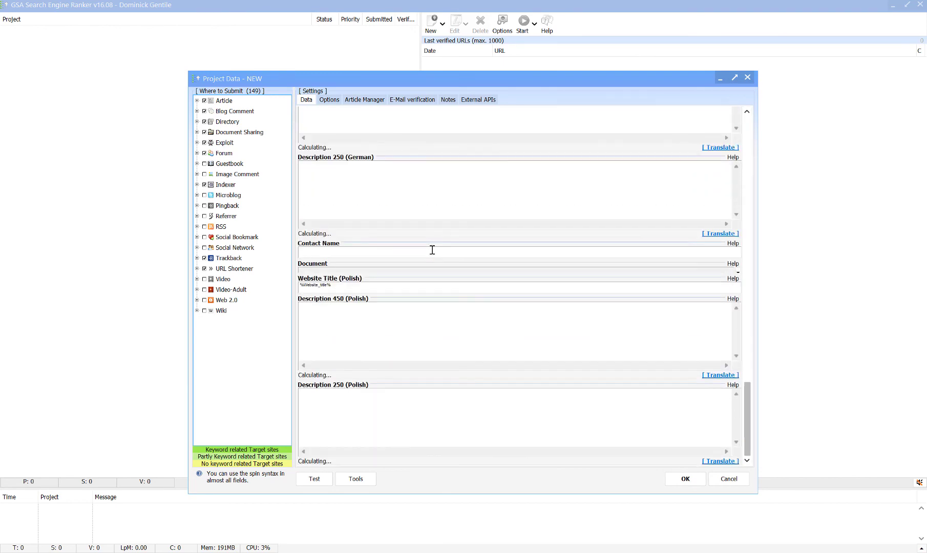
scroll(431, 251, up, 6)
scroll(431, 248, up, 15)
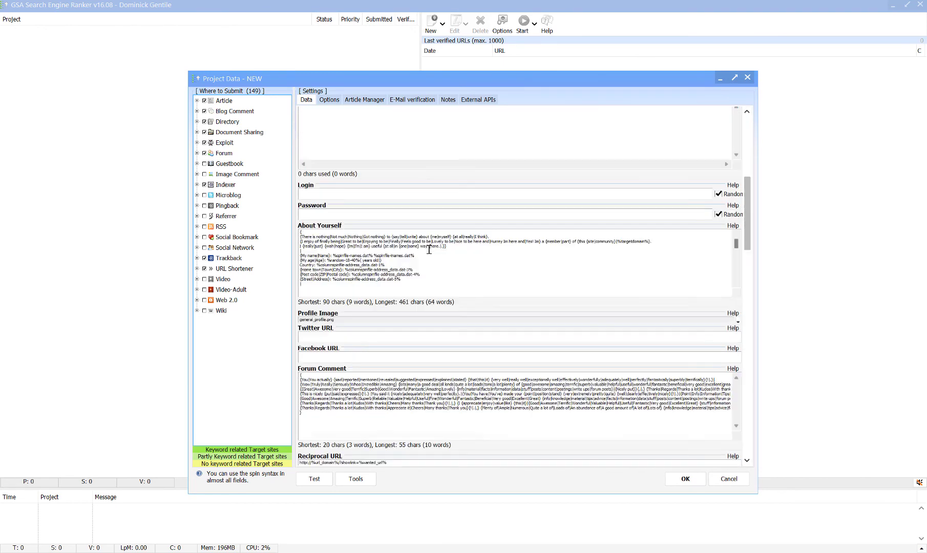
scroll(292, 245, down, 5)
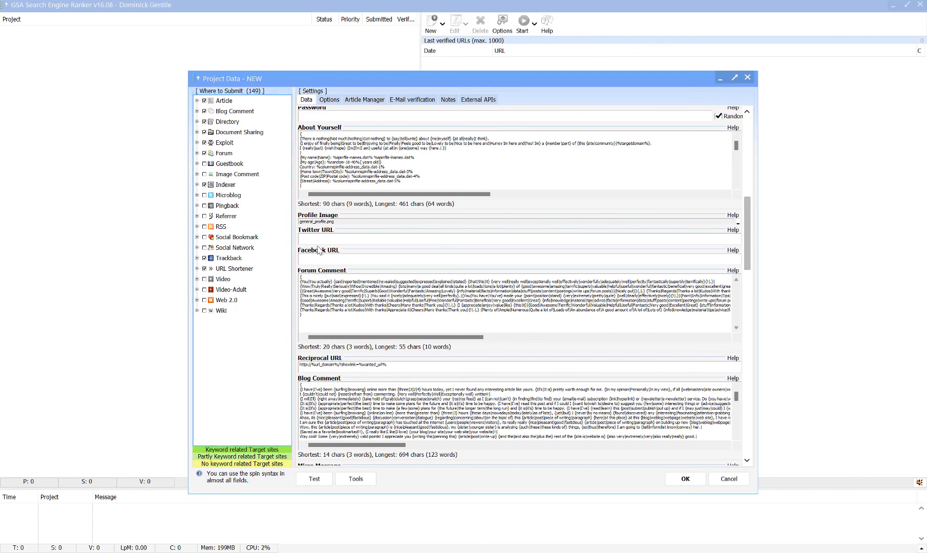
mouse_move(320, 250)
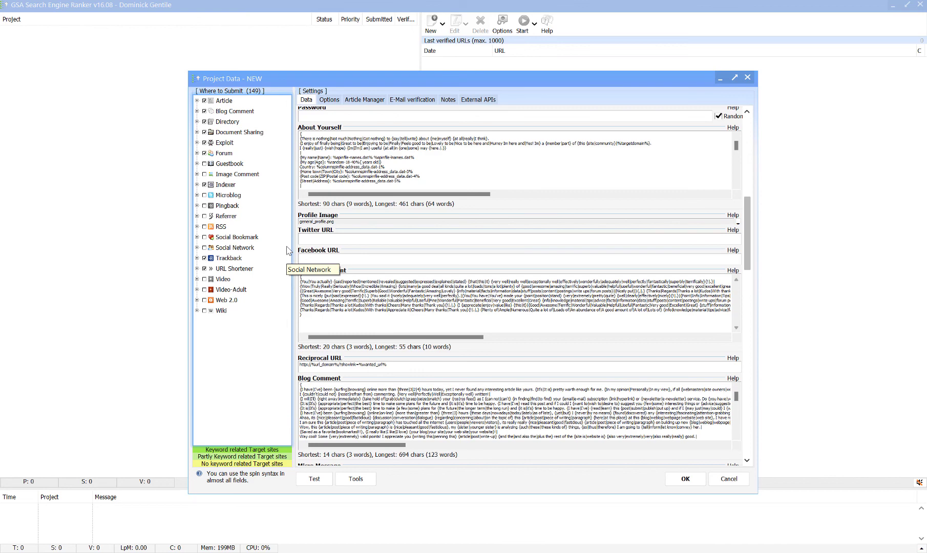
- Close the new project without saving it and switch back to Money Robot
click(749, 79)
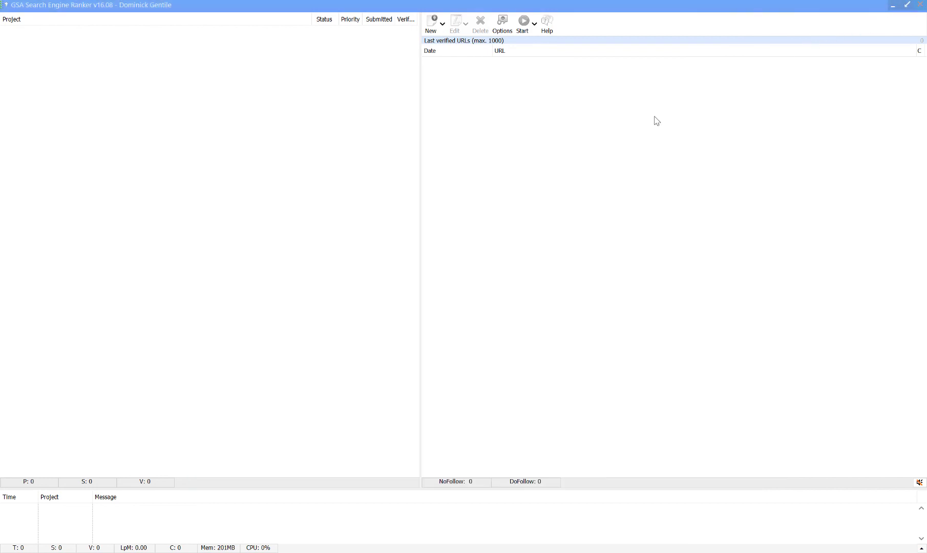
click(892, 4)
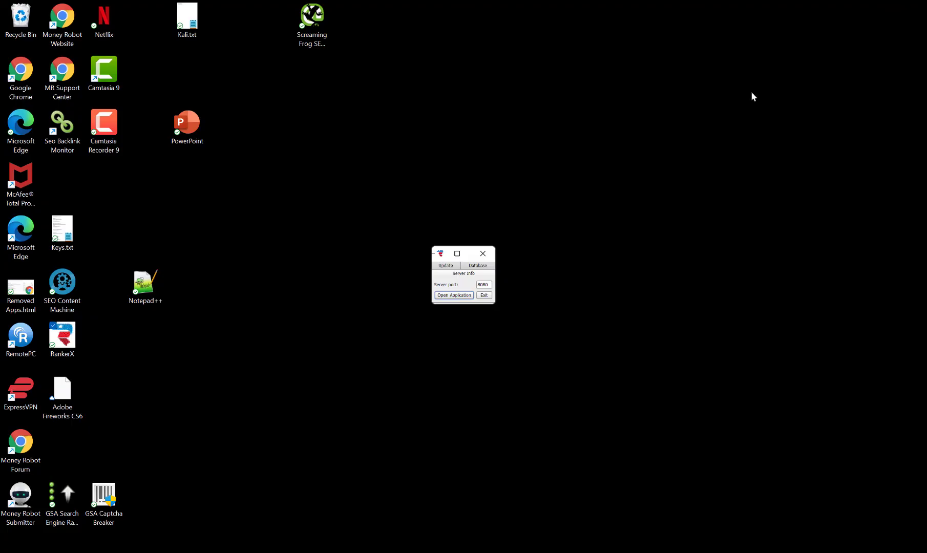
click(526, 547)
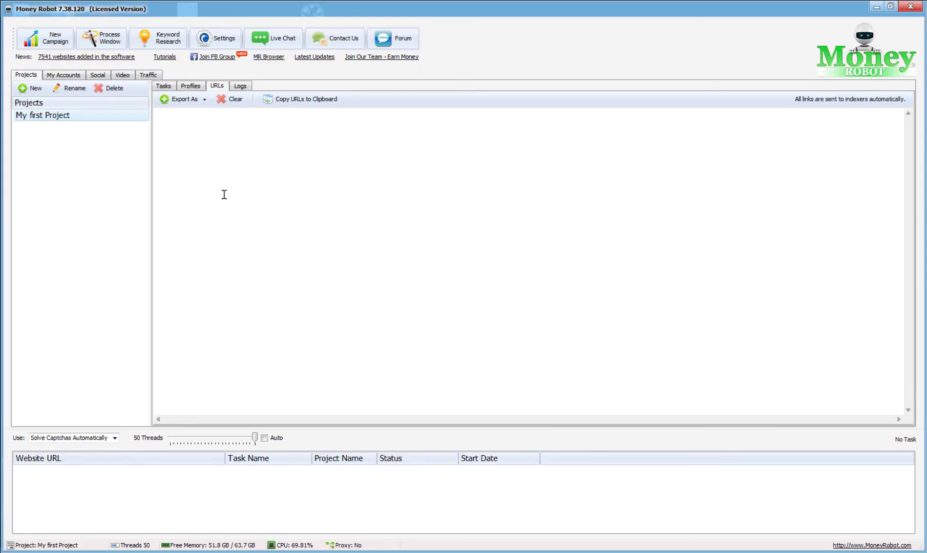